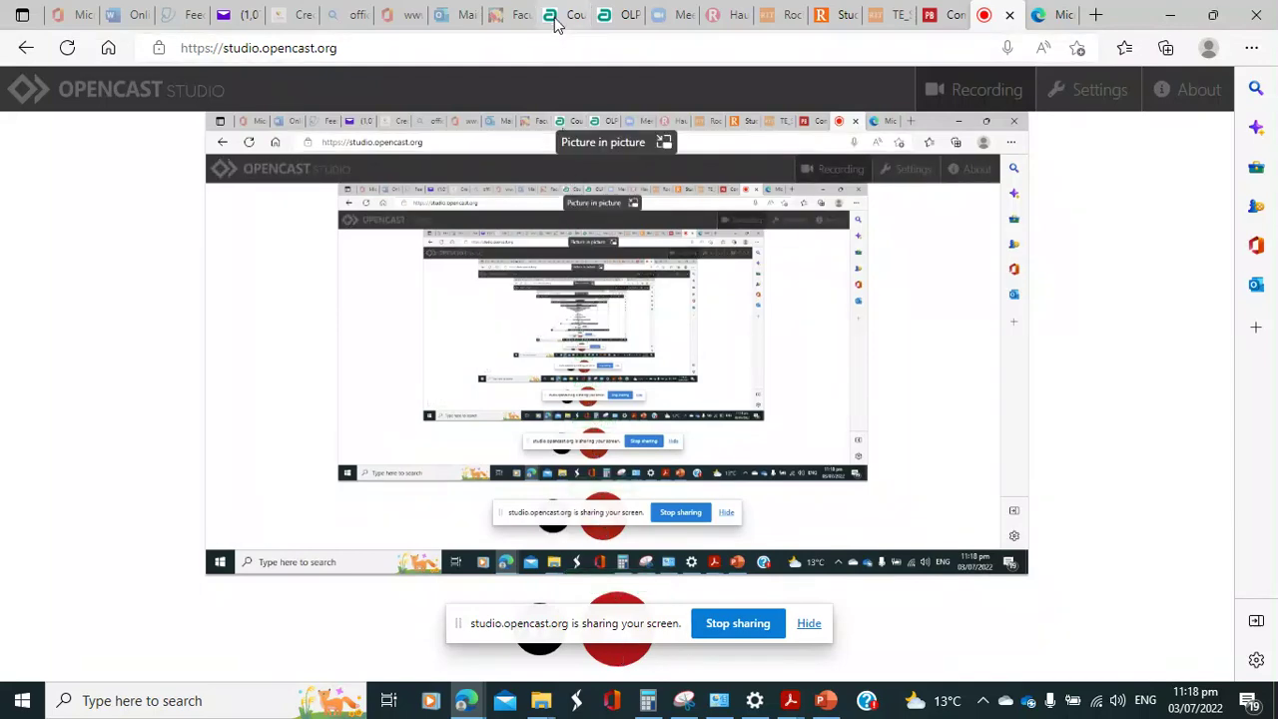
Start adding a BigBlueButton activity to the Facilitation activities practices topic of the Online Pedagogies Sand Box Course.
{"action": "left_click", "coordinate": [556, 16]}
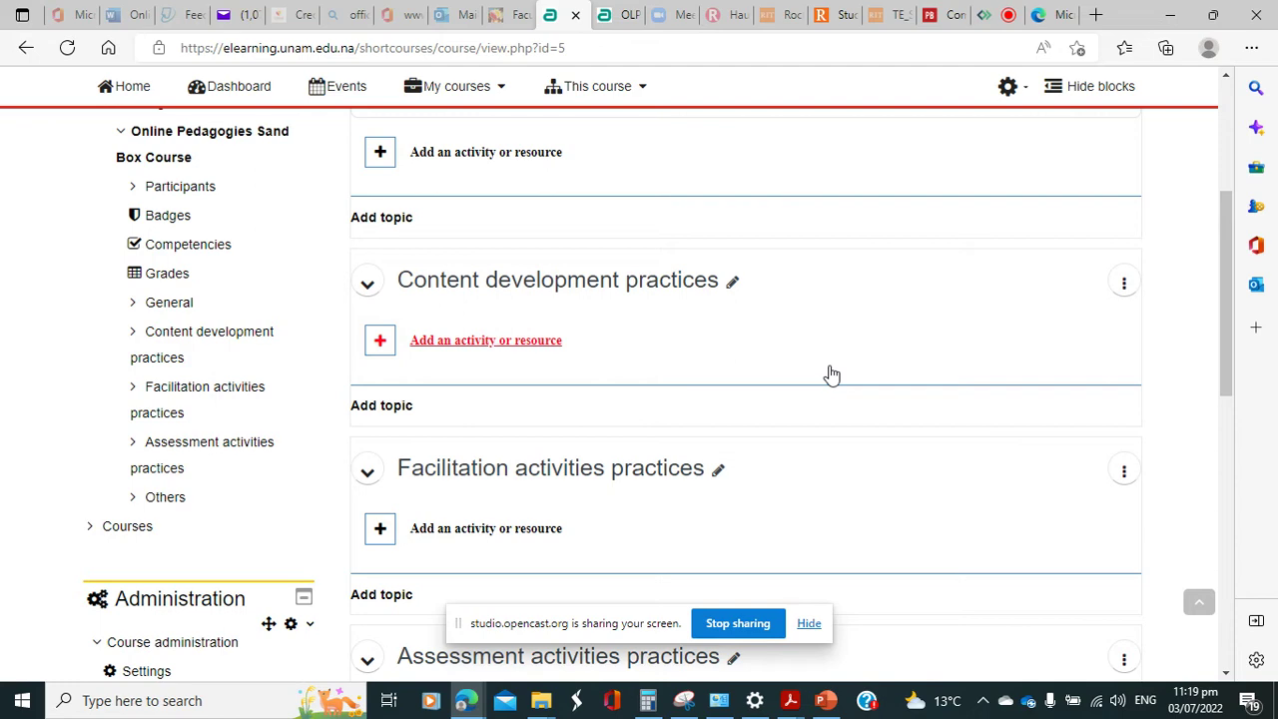
{"action": "scroll", "coordinate": [831, 375], "scroll_direction": "down", "scroll_amount": 3}
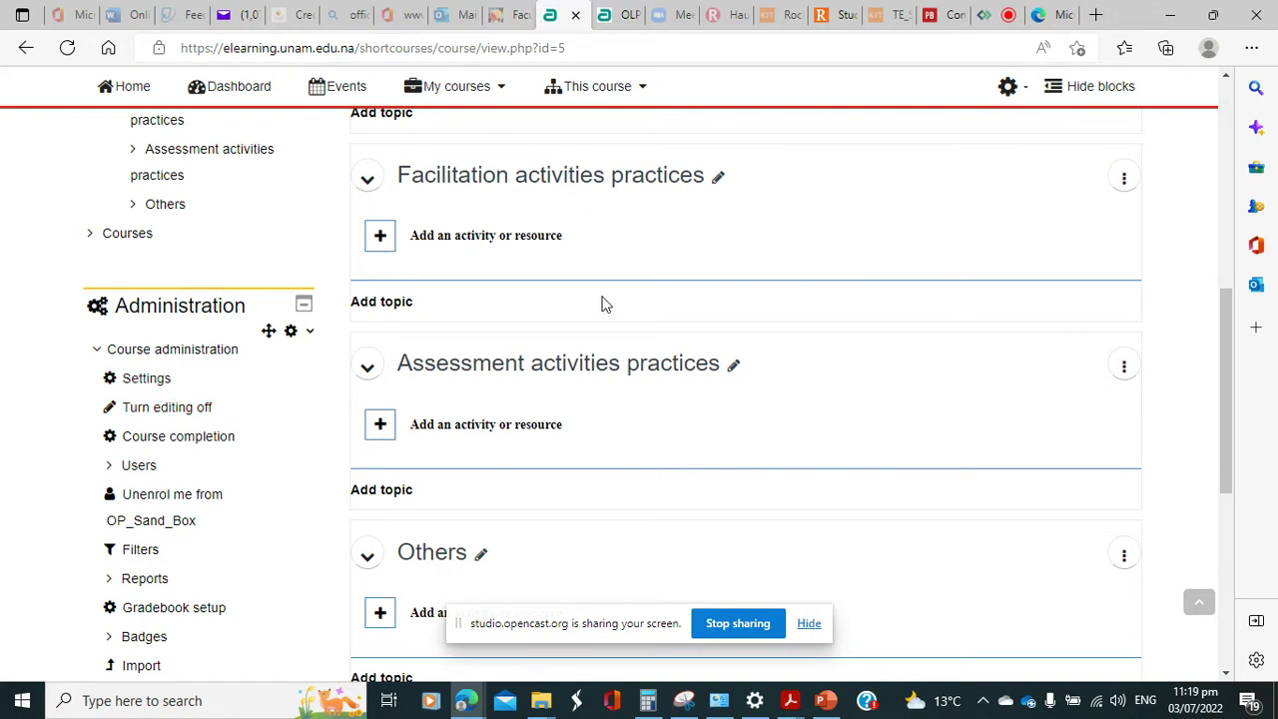
{"action": "scroll", "coordinate": [602, 303], "scroll_direction": "up", "scroll_amount": 1}
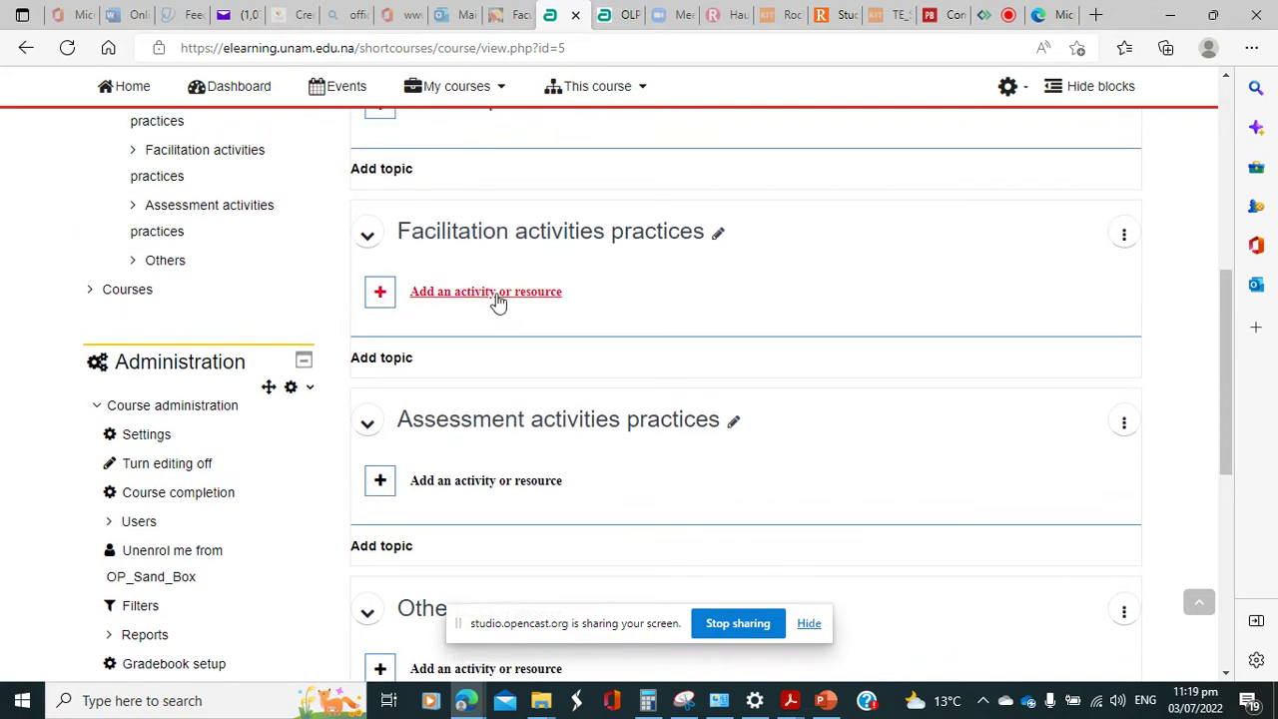
{"action": "left_click", "coordinate": [497, 299]}
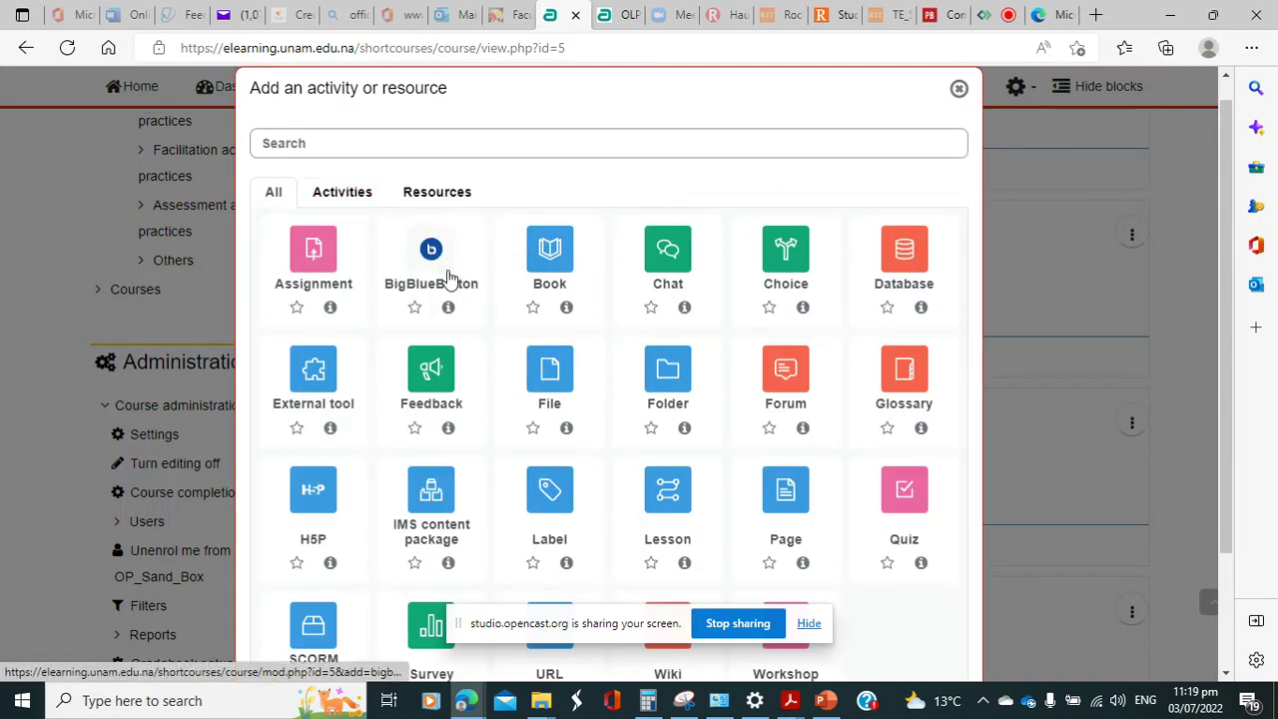
{"action": "left_click", "coordinate": [446, 278]}
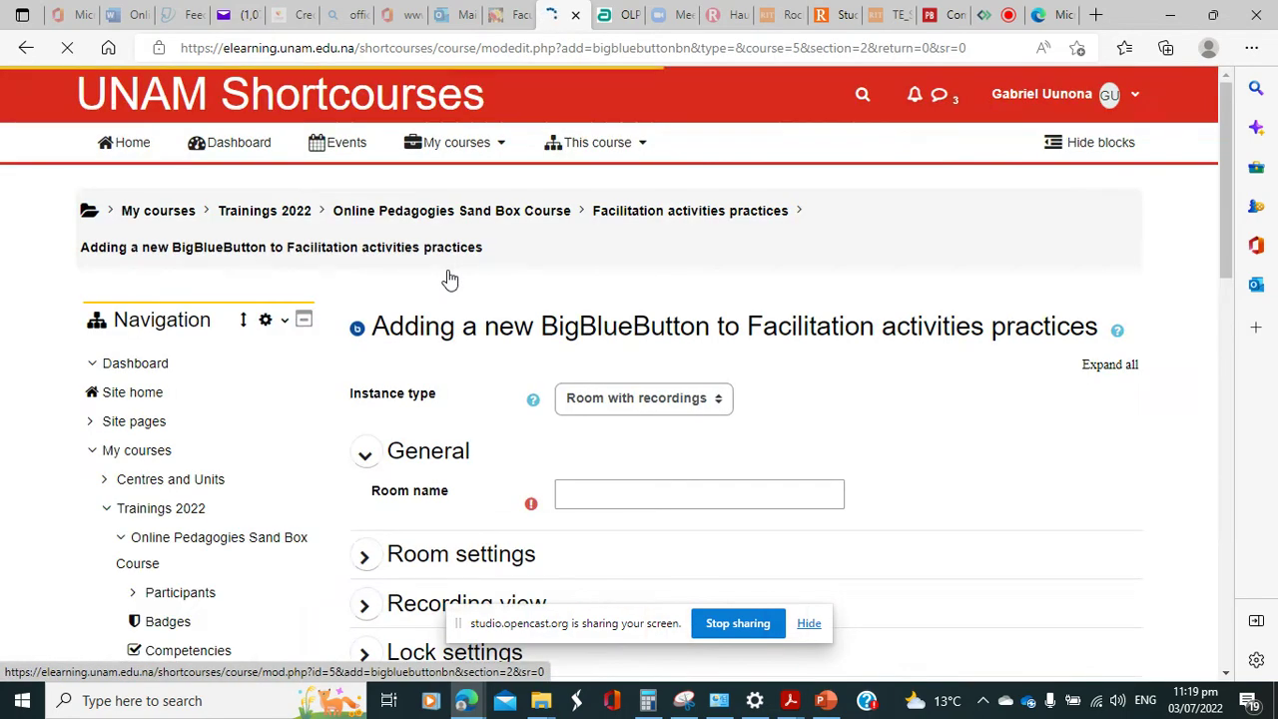
Reveal the additional general options and name the room "Setting up BBB sessions".
{"action": "scroll", "coordinate": [639, 489], "scroll_direction": "down", "scroll_amount": 1}
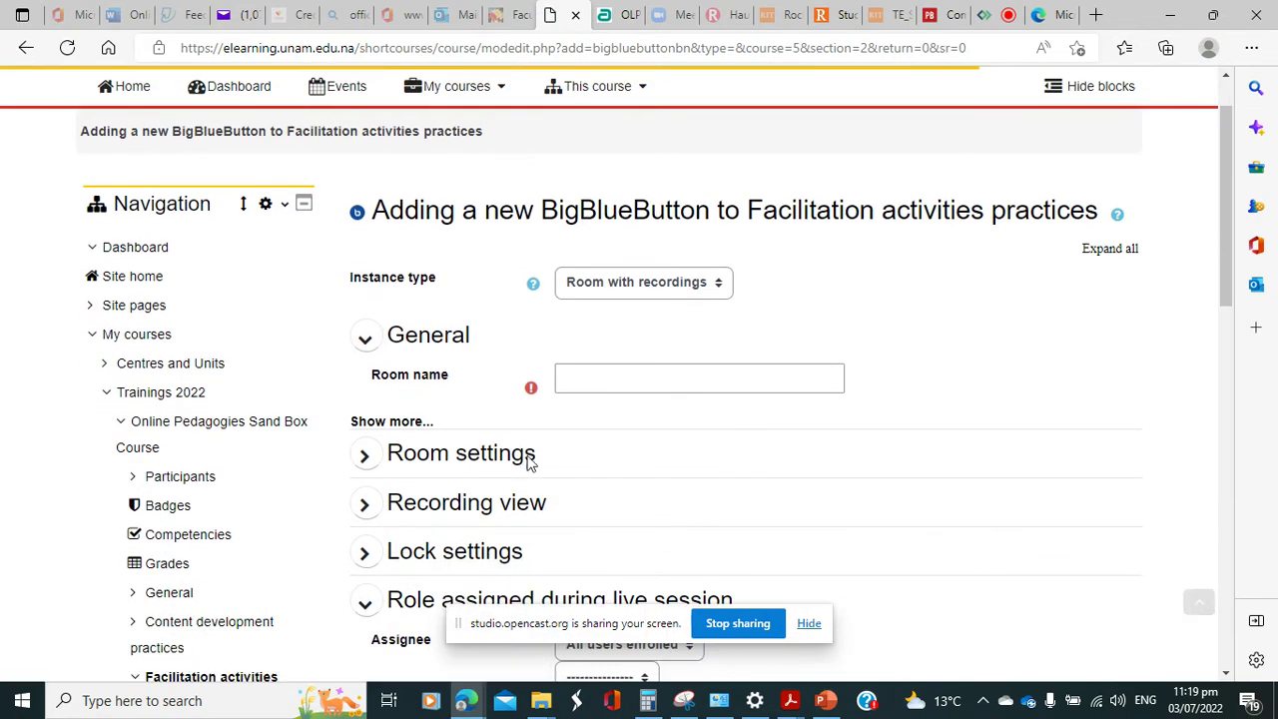
{"action": "left_click", "coordinate": [391, 420]}
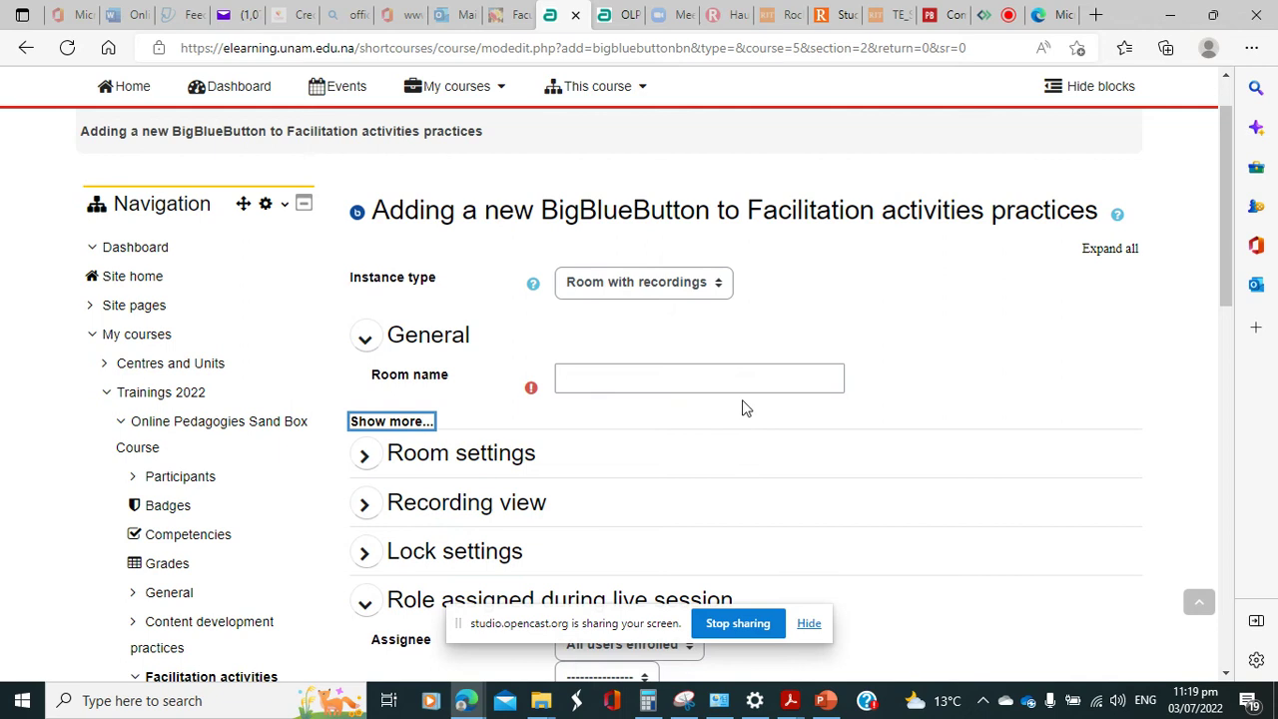
{"action": "left_click", "coordinate": [381, 424]}
{"action": "left_click", "coordinate": [607, 381]}
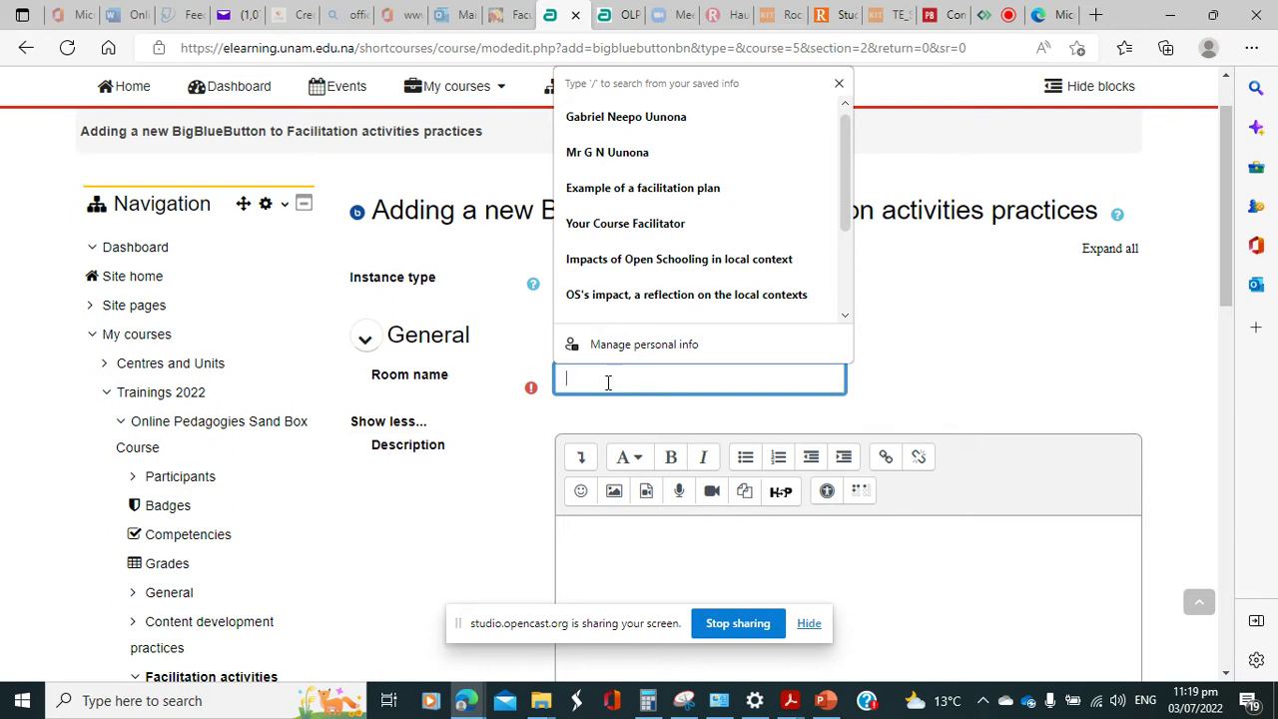
{"action": "type", "text": "Setting u"}
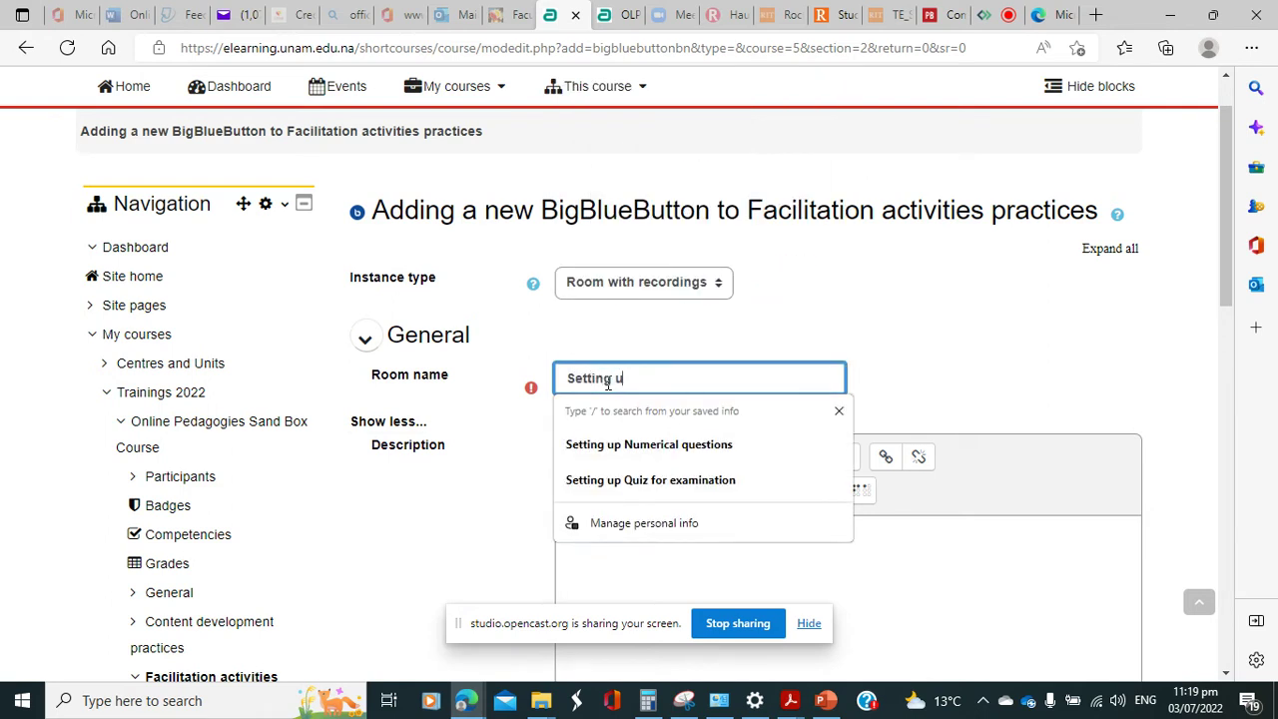
{"action": "type", "text": "p BB"}
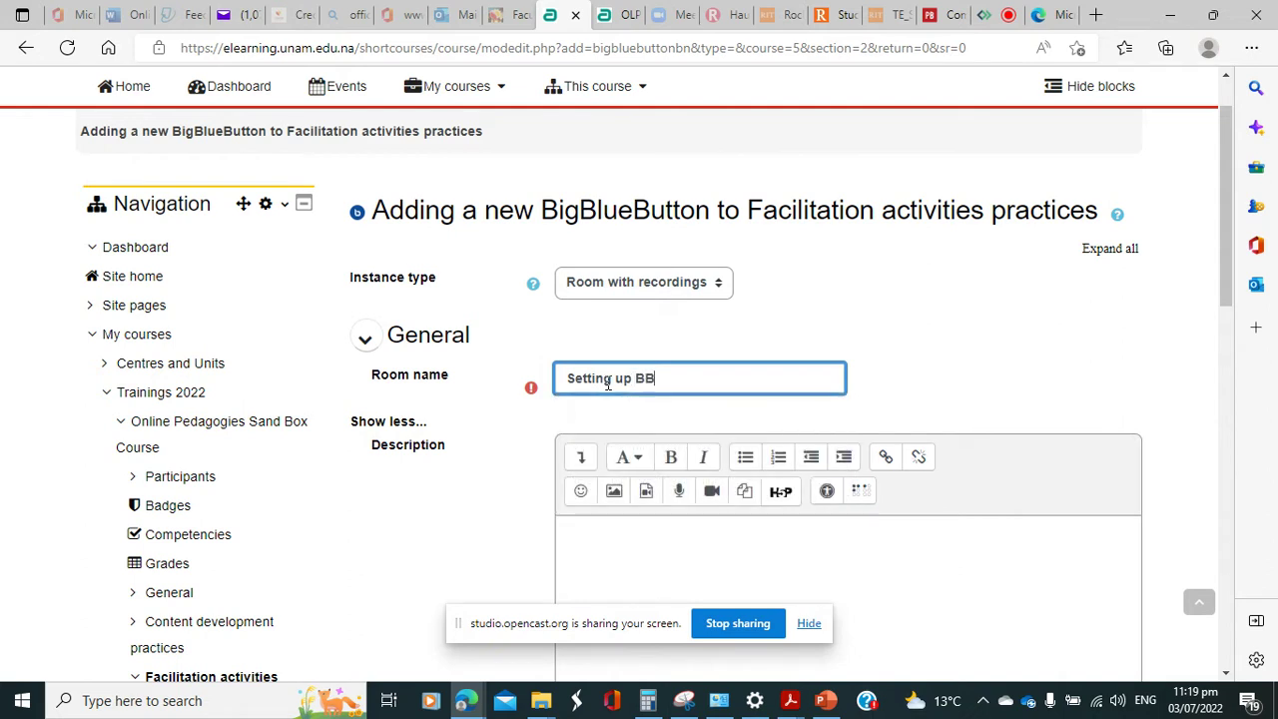
{"action": "type", "text": "B sessions"}
Begin the room description with "During this session, we shall be looking at the following:".
{"action": "scroll", "coordinate": [700, 374], "scroll_direction": "down", "scroll_amount": 1}
{"action": "left_click", "coordinate": [658, 465]}
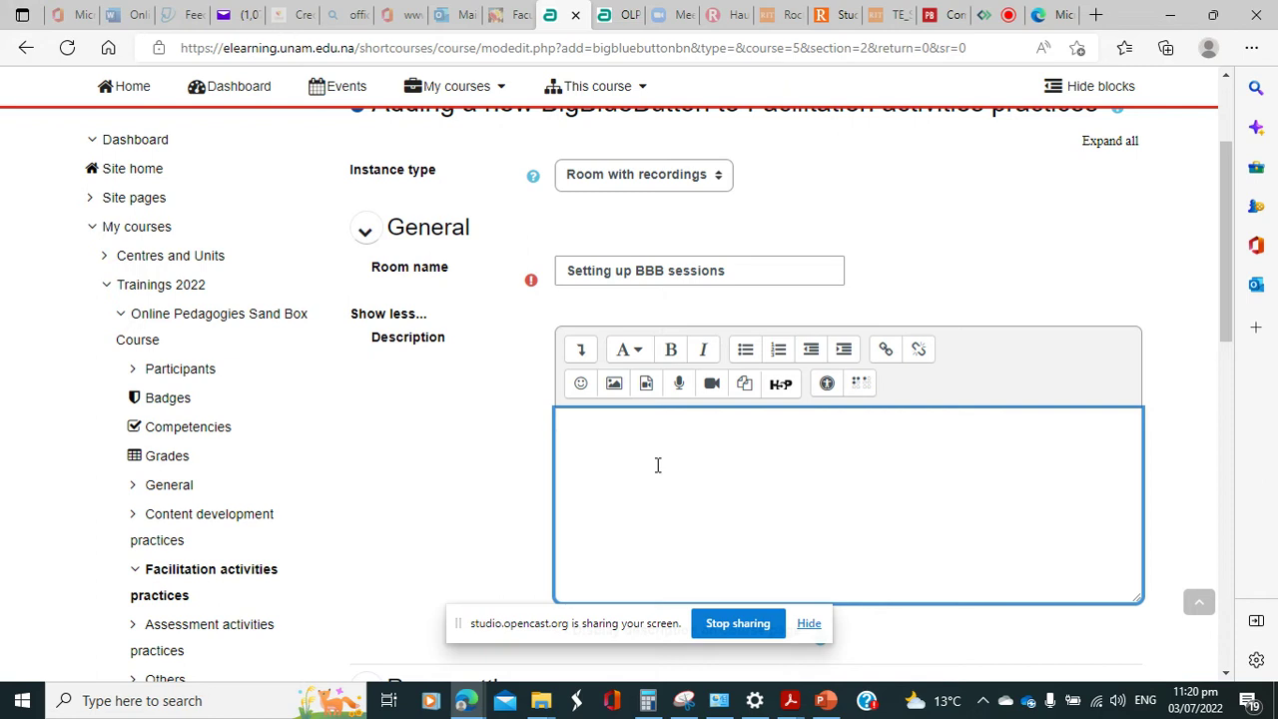
{"action": "type", "text": "In"}
{"action": "key", "text": "BackSpace"}
{"action": "key", "text": "BackSpace"}
{"action": "type", "text": "During this session,"}
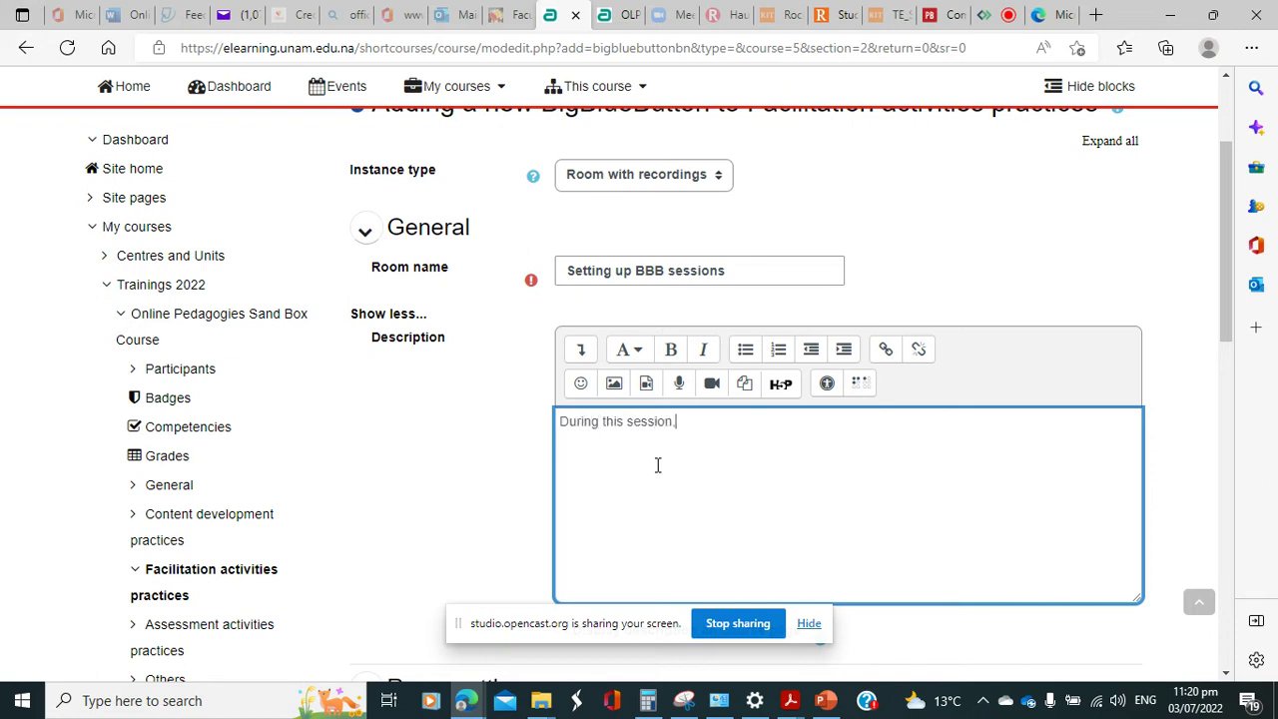
{"action": "type", "text": " we shall be looking at "}
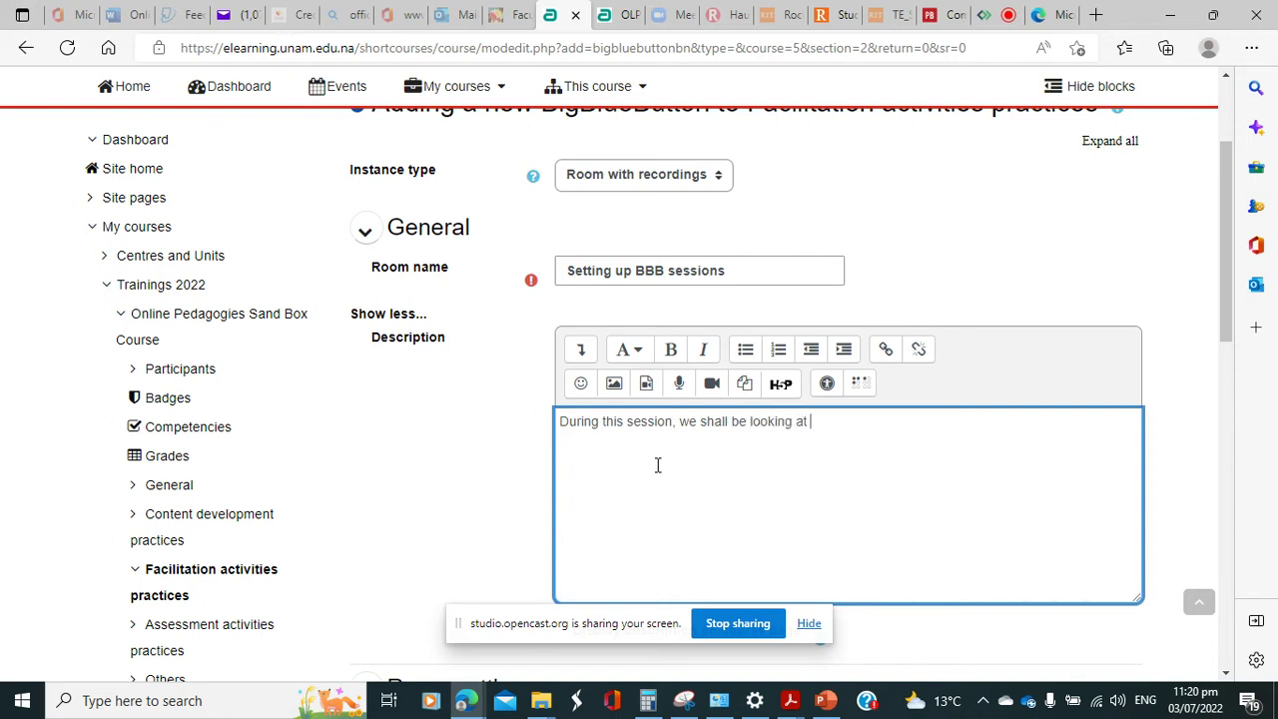
{"action": "type", "text": "the f"}
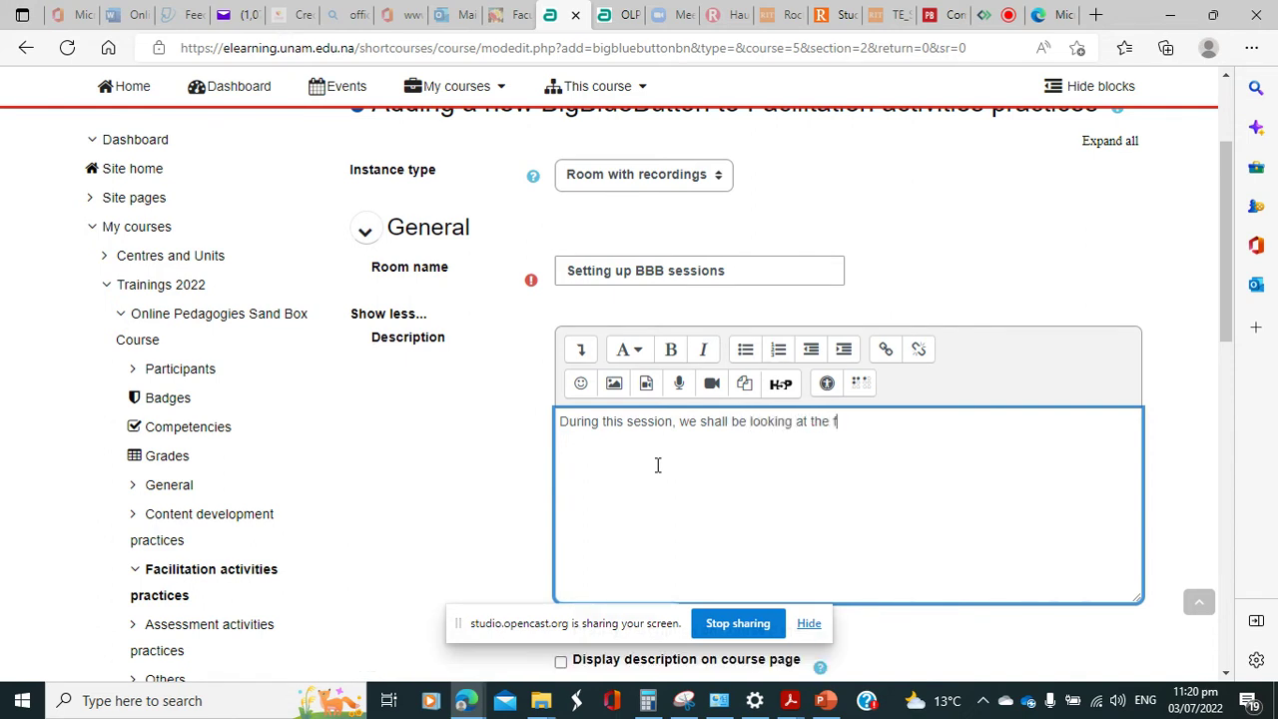
{"action": "type", "text": "ollowing:"}
Start a numbered list in the description with the item "The importance of sycnhronous video sessions".
{"action": "left_click", "coordinate": [779, 351]}
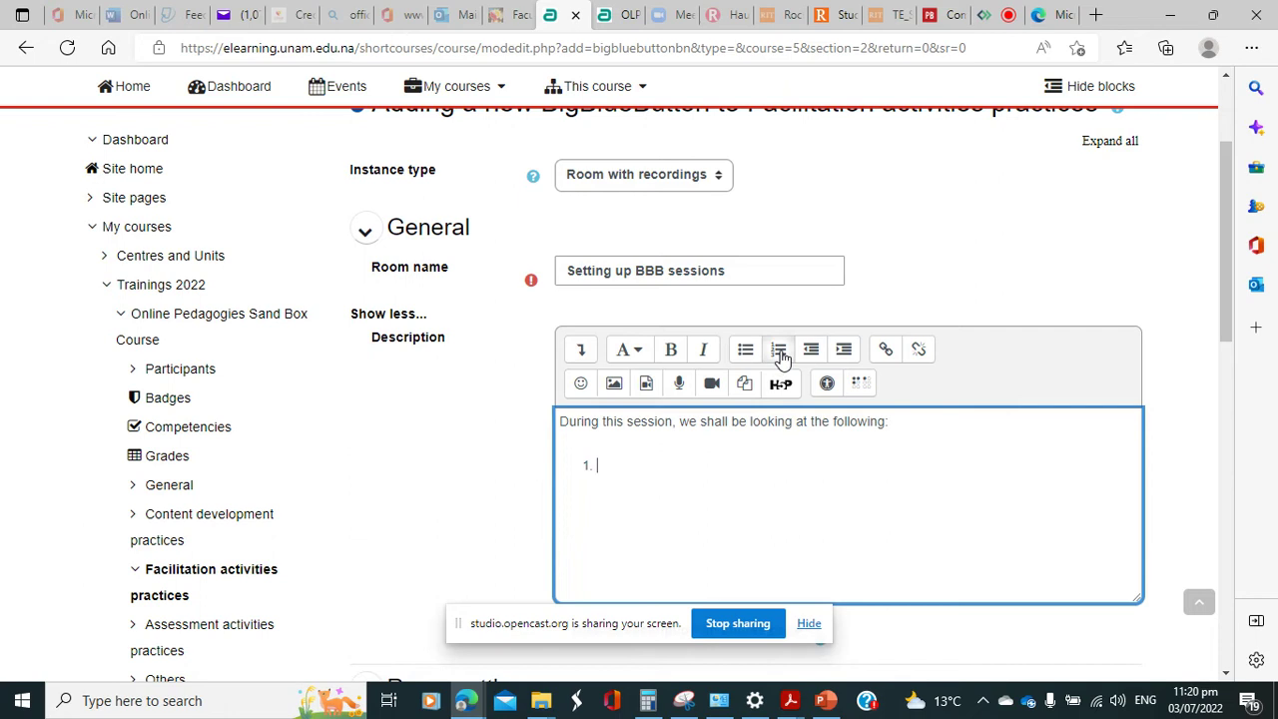
{"action": "type", "text": "The signifincance o"}
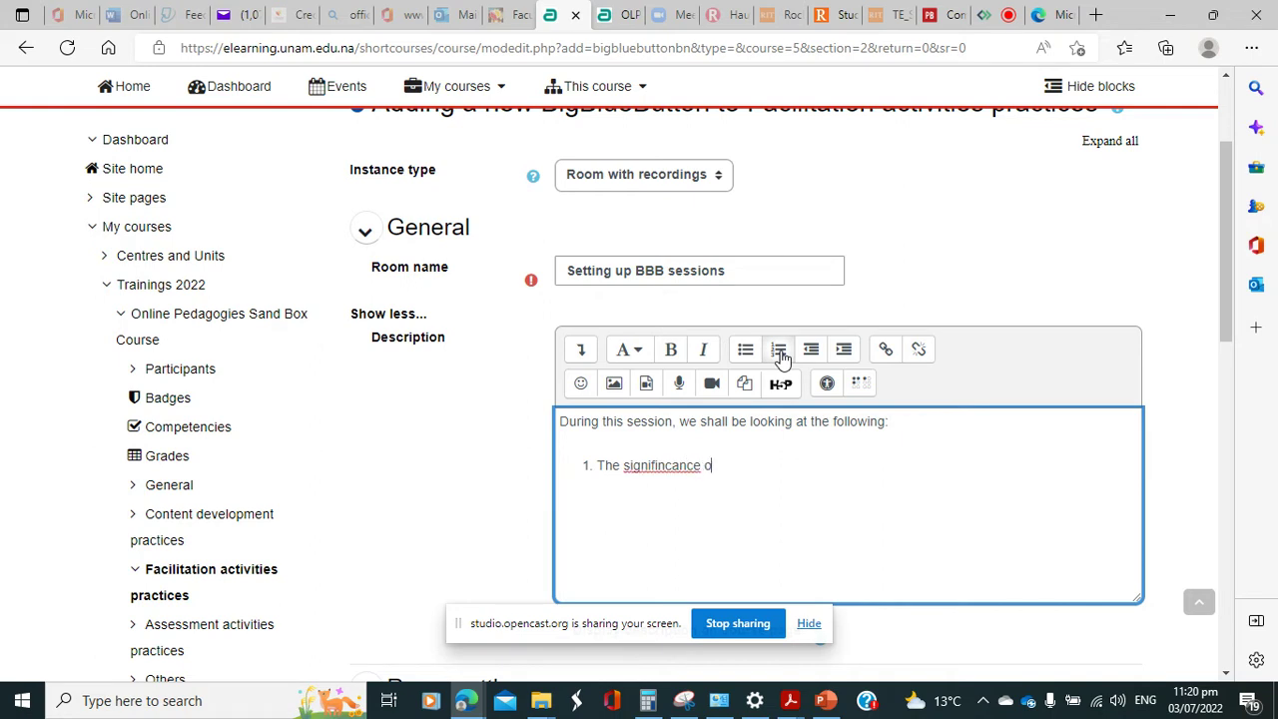
{"action": "type", "text": "f"}
{"action": "key", "text": "BackSpace"}
{"action": "key", "text": "BackSpace"}
{"action": "key", "text": "BackSpace"}
{"action": "key", "text": "BackSpace"}
{"action": "key", "text": "BackSpace"}
{"action": "key", "text": "BackSpace"}
{"action": "key", "text": "BackSpace"}
{"action": "key", "text": "BackSpace"}
{"action": "key", "text": "BackSpace"}
{"action": "key", "text": "BackSpace"}
{"action": "key", "text": "BackSpace"}
{"action": "key", "text": "BackSpace"}
{"action": "key", "text": "BackSpace"}
{"action": "key", "text": "BackSpace"}
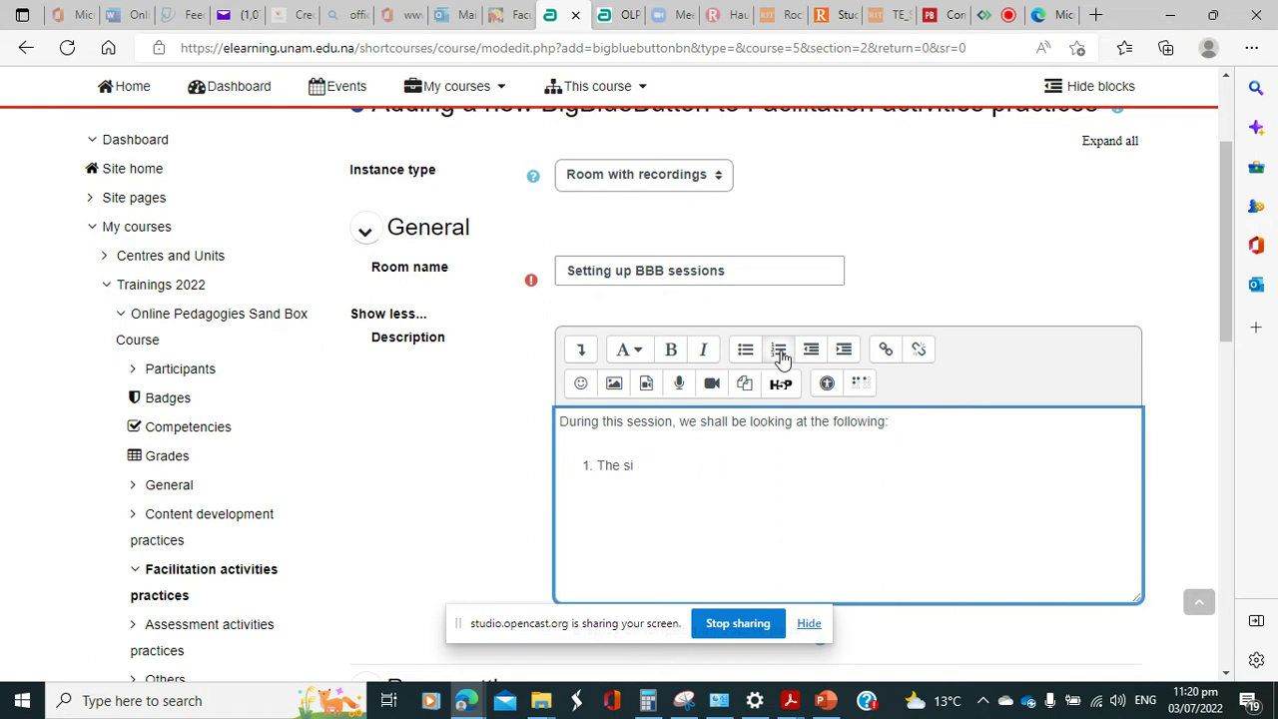
{"action": "key", "text": "BackSpace"}
{"action": "type", "text": "importance of sycnhr"}
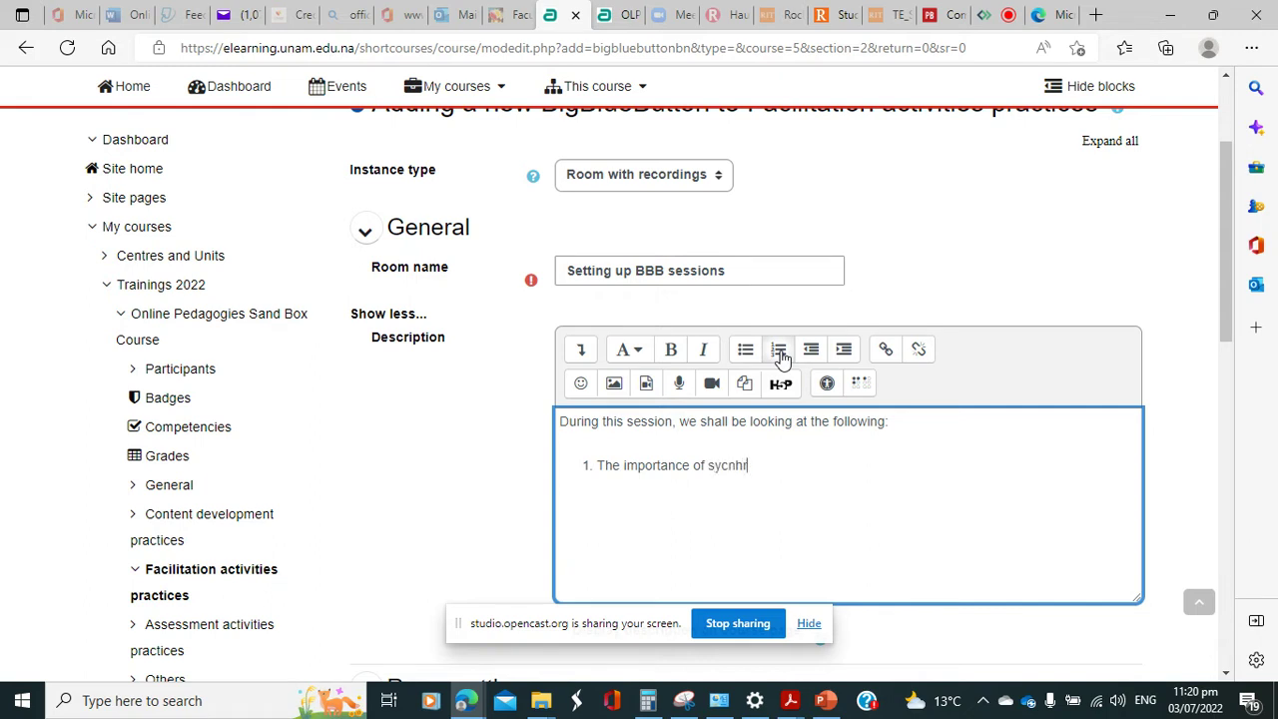
{"action": "type", "text": "onous video"}
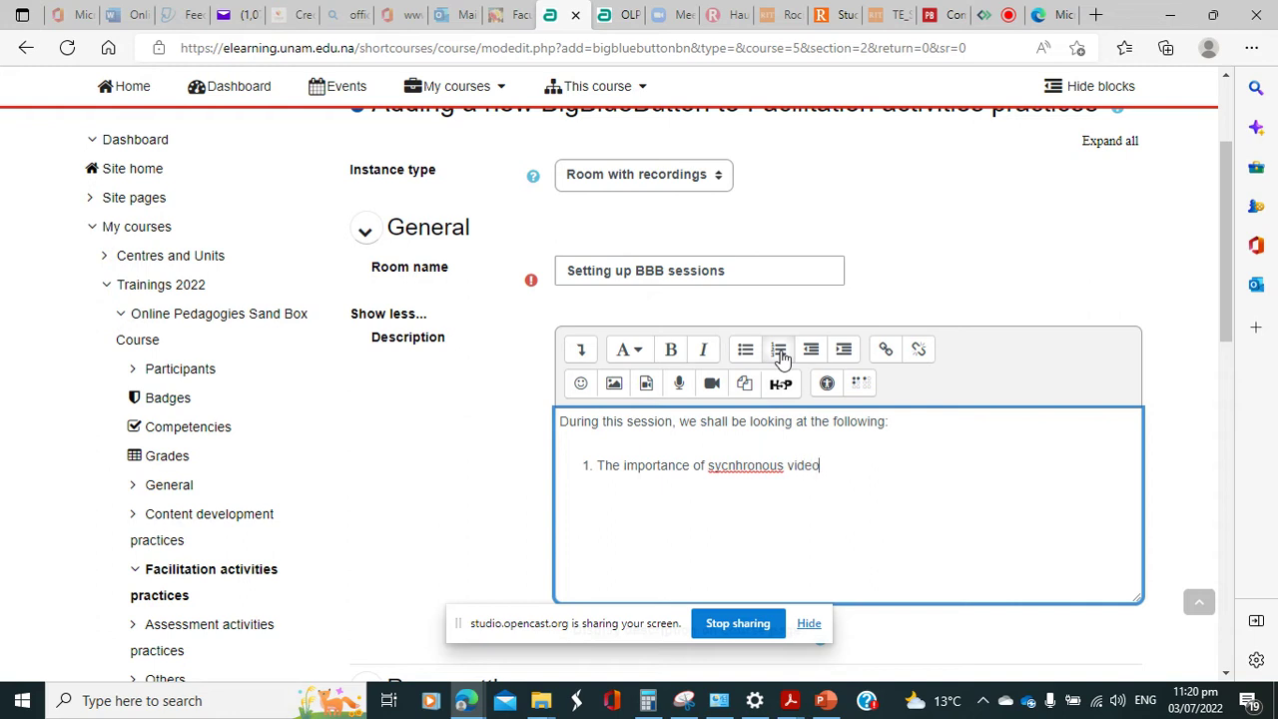
{"action": "type", "text": " sessions"}
Add "BBB setting parameters" as the second numbered item in the description.
{"action": "key", "text": "Return"}
{"action": "type", "text": "BBB setting "}
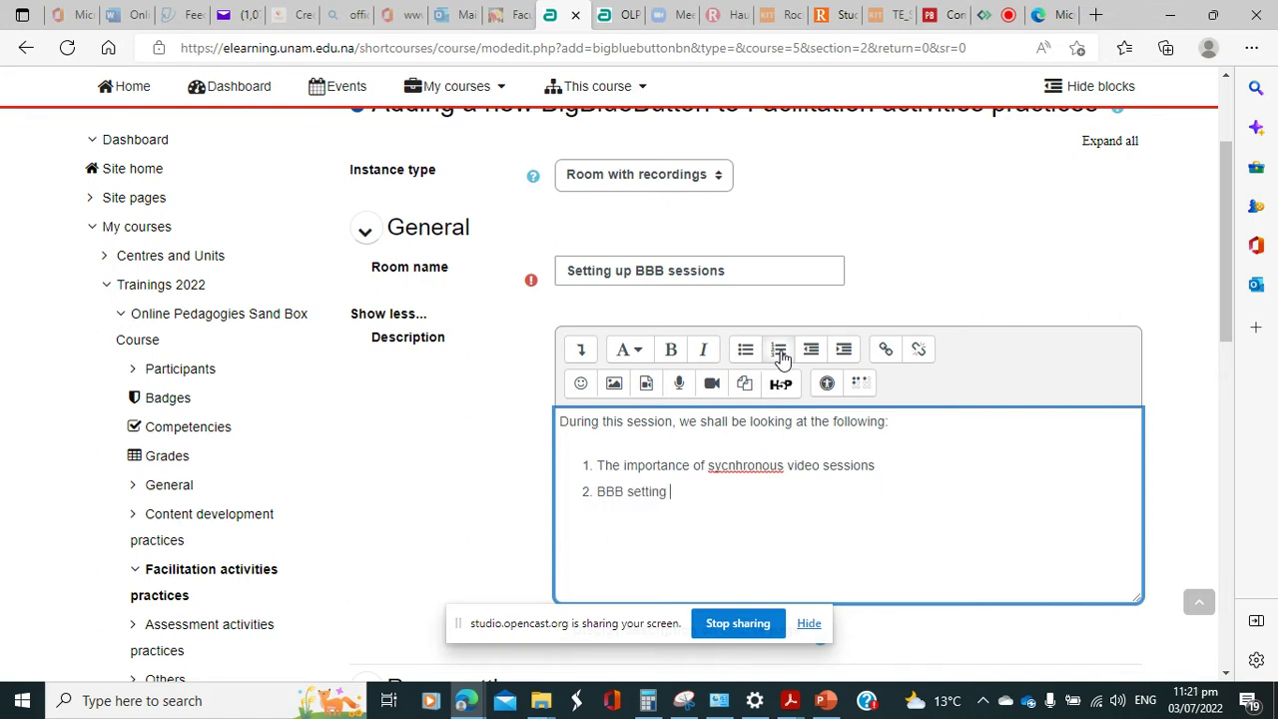
{"action": "type", "text": "parameters"}
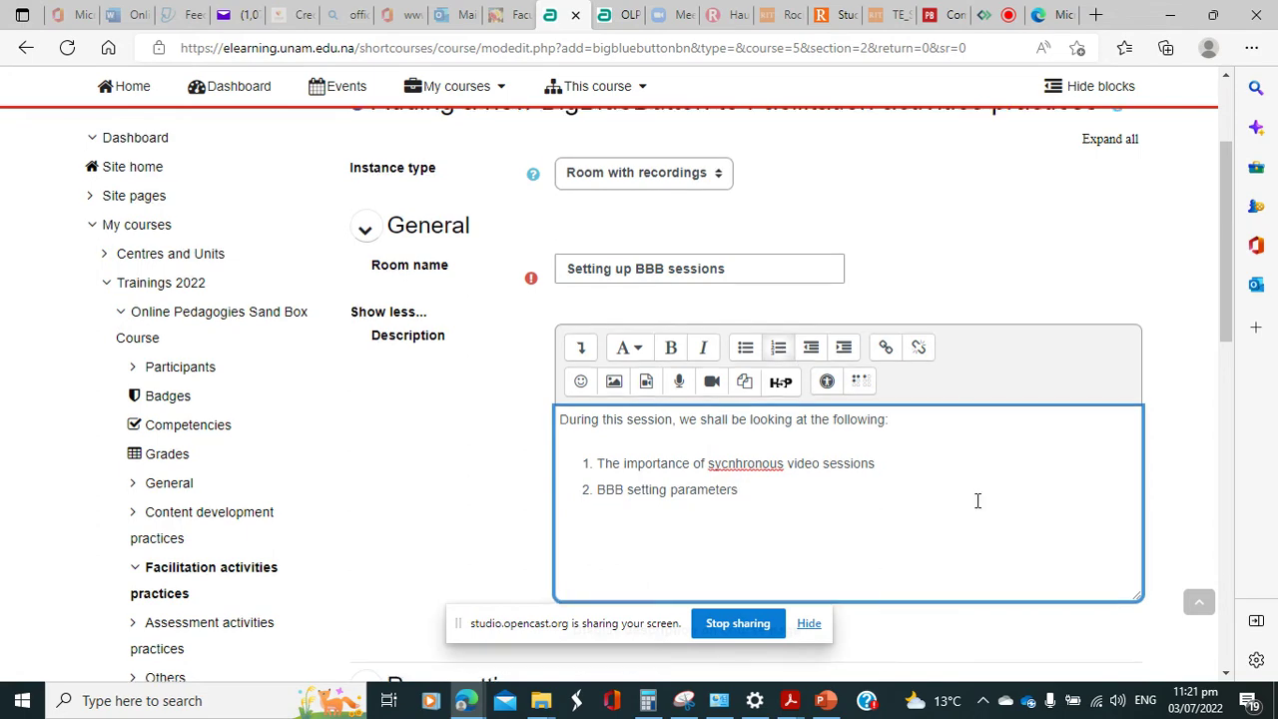
Expand the room settings and review the welcome message, wait for moderator and session recording options.
{"action": "scroll", "coordinate": [978, 499], "scroll_direction": "down", "scroll_amount": 1}
{"action": "scroll", "coordinate": [978, 501], "scroll_direction": "down", "scroll_amount": 3}
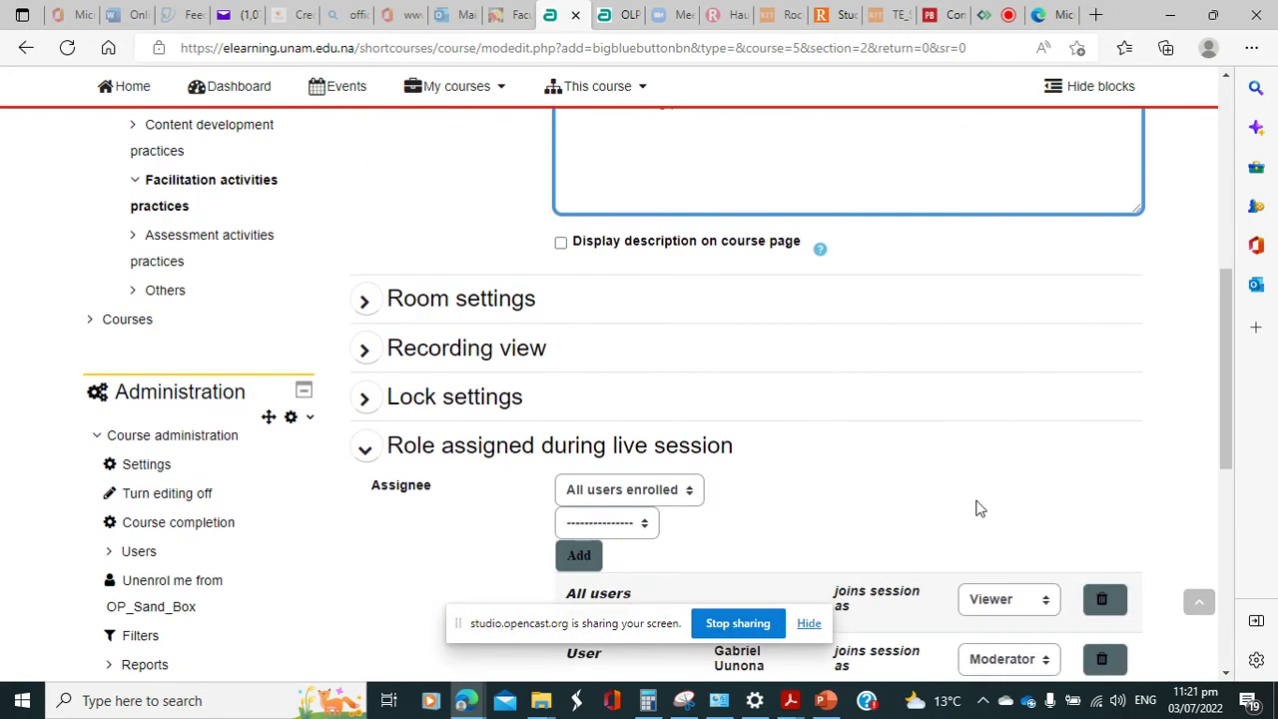
{"action": "scroll", "coordinate": [977, 512], "scroll_direction": "up", "scroll_amount": 3}
{"action": "scroll", "coordinate": [977, 517], "scroll_direction": "down", "scroll_amount": 1}
{"action": "scroll", "coordinate": [977, 517], "scroll_direction": "down", "scroll_amount": 2}
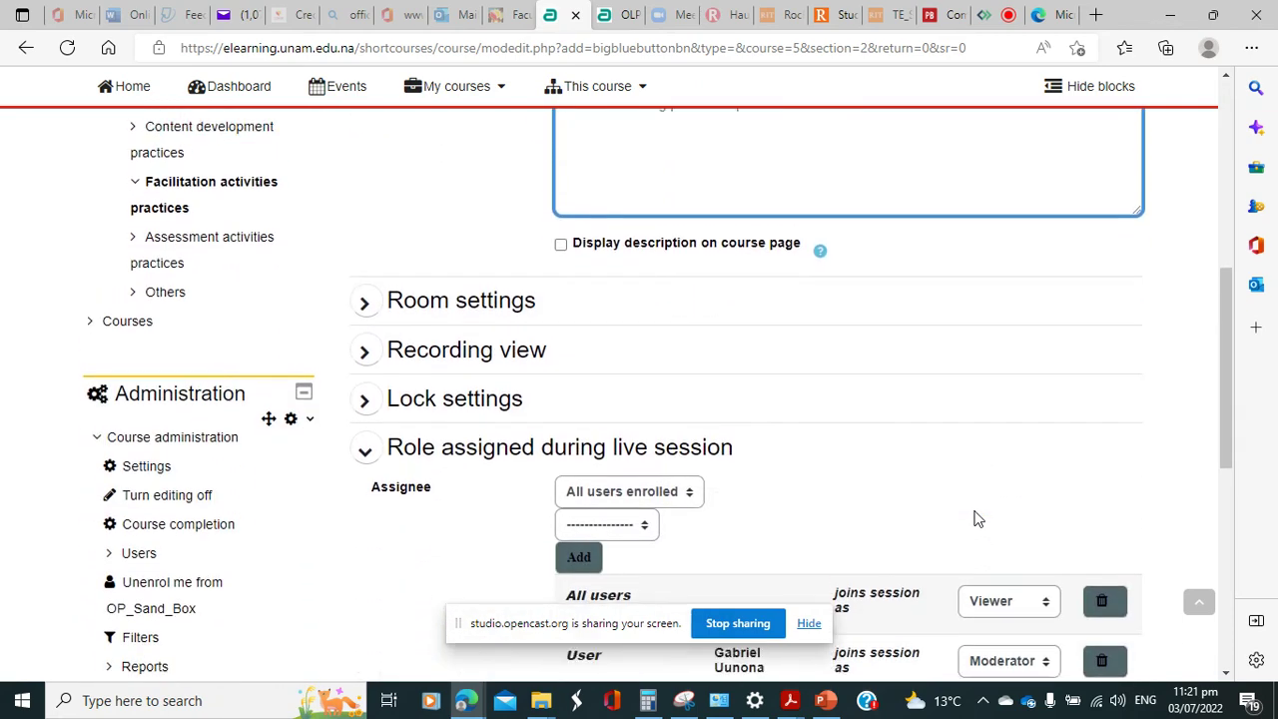
{"action": "scroll", "coordinate": [977, 517], "scroll_direction": "up", "scroll_amount": 1}
{"action": "scroll", "coordinate": [977, 518], "scroll_direction": "down", "scroll_amount": 1}
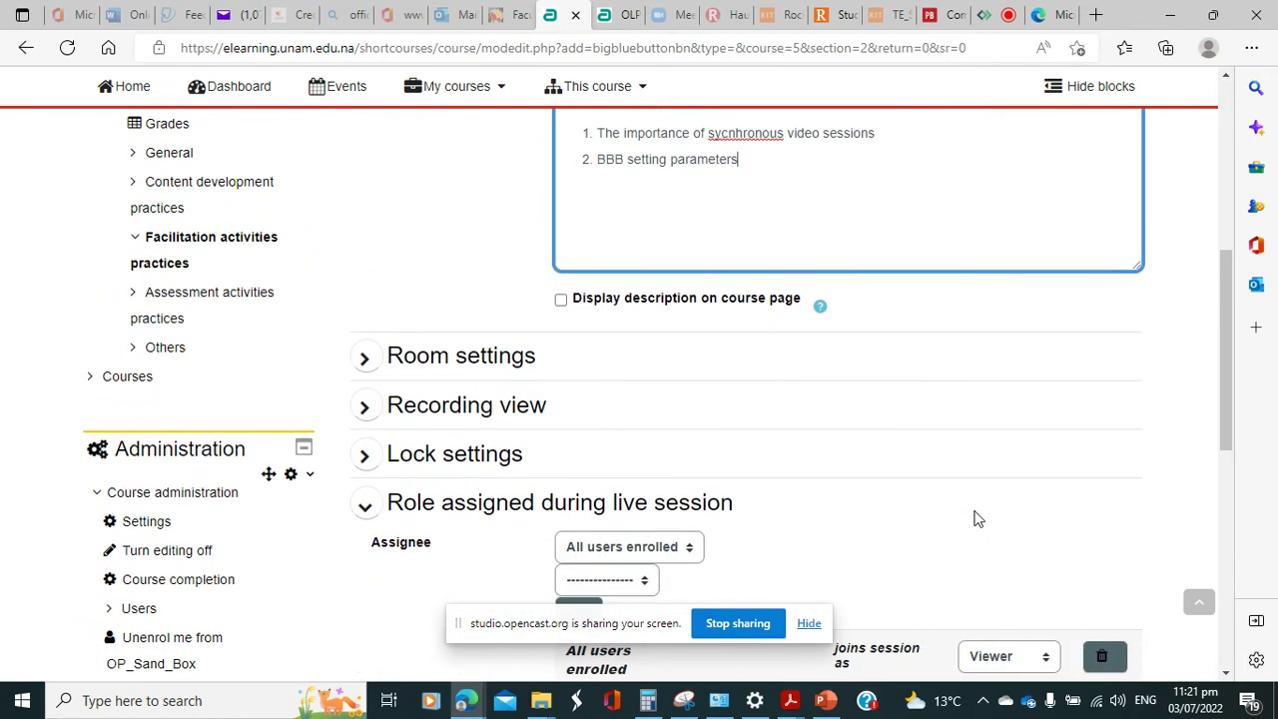
{"action": "left_click", "coordinate": [364, 357]}
{"action": "scroll", "coordinate": [738, 385], "scroll_direction": "down", "scroll_amount": 1}
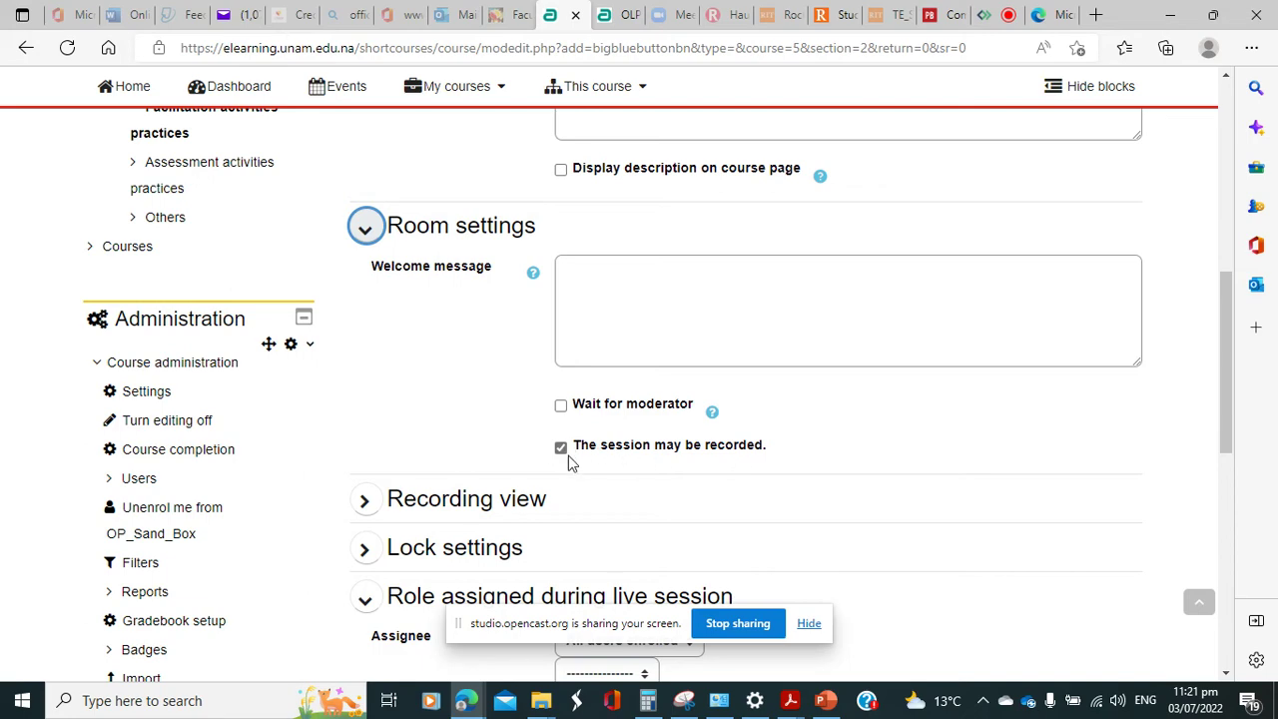
Review the lock settings for webcams, microphones, chats, shared notes and the user list, and collapse that section again.
{"action": "scroll", "coordinate": [624, 450], "scroll_direction": "down", "scroll_amount": 1}
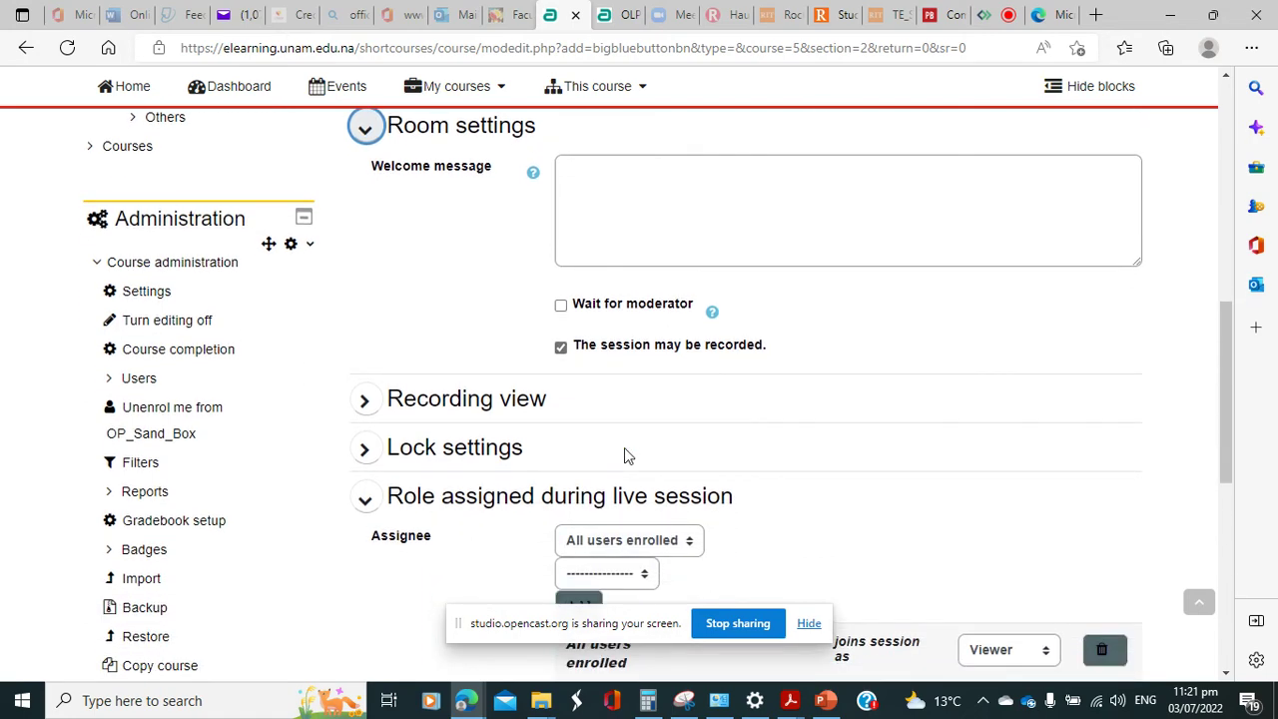
{"action": "scroll", "coordinate": [624, 449], "scroll_direction": "down", "scroll_amount": 1}
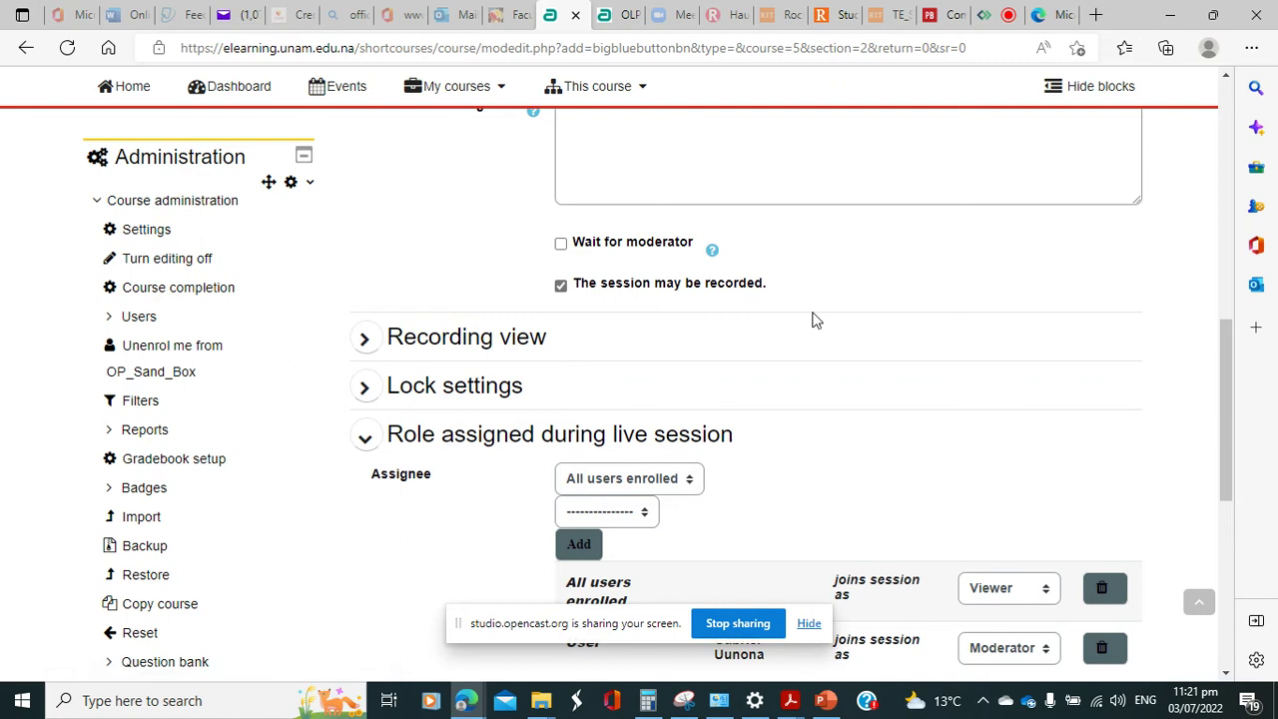
{"action": "scroll", "coordinate": [814, 319], "scroll_direction": "down", "scroll_amount": 1}
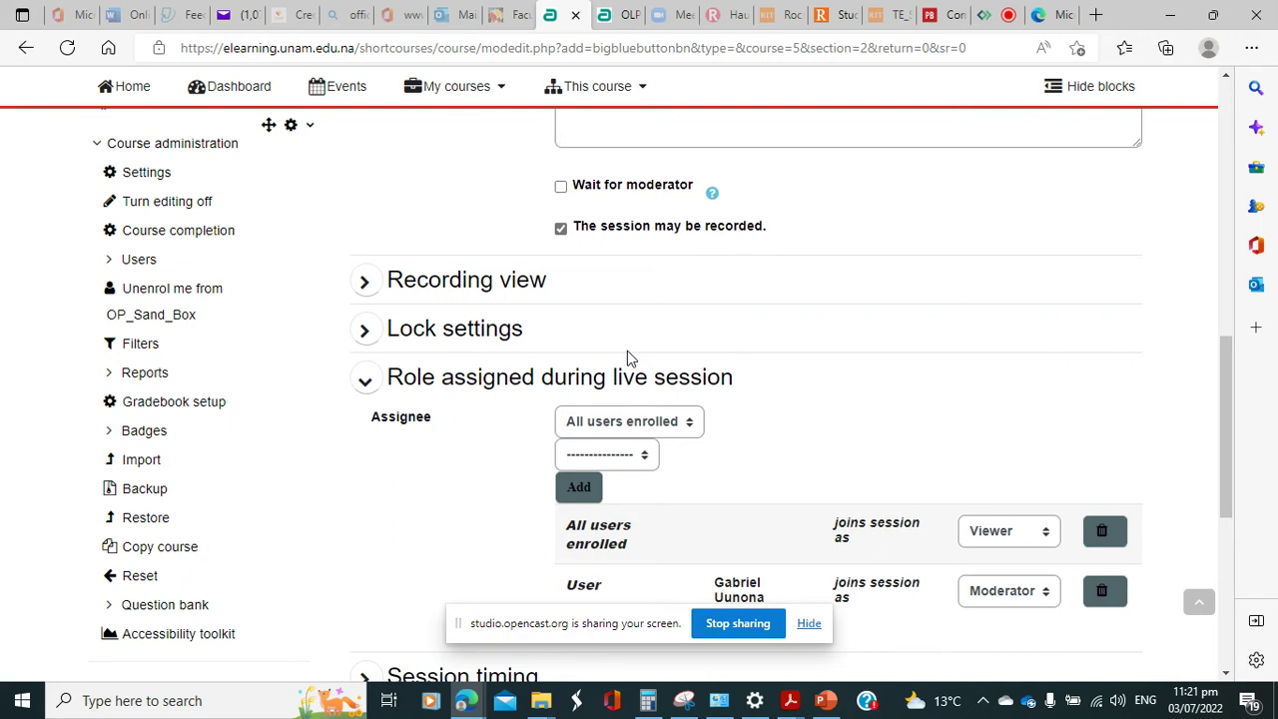
{"action": "scroll", "coordinate": [678, 313], "scroll_direction": "down", "scroll_amount": 1}
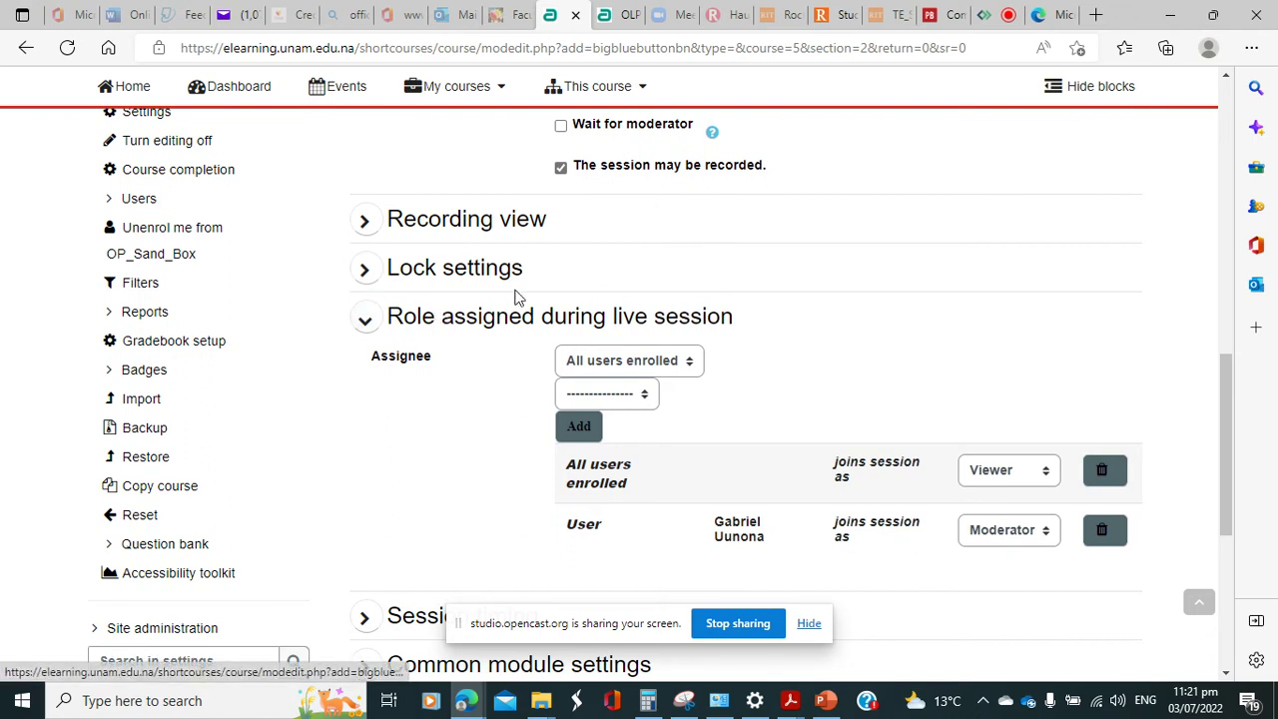
{"action": "left_click", "coordinate": [366, 272]}
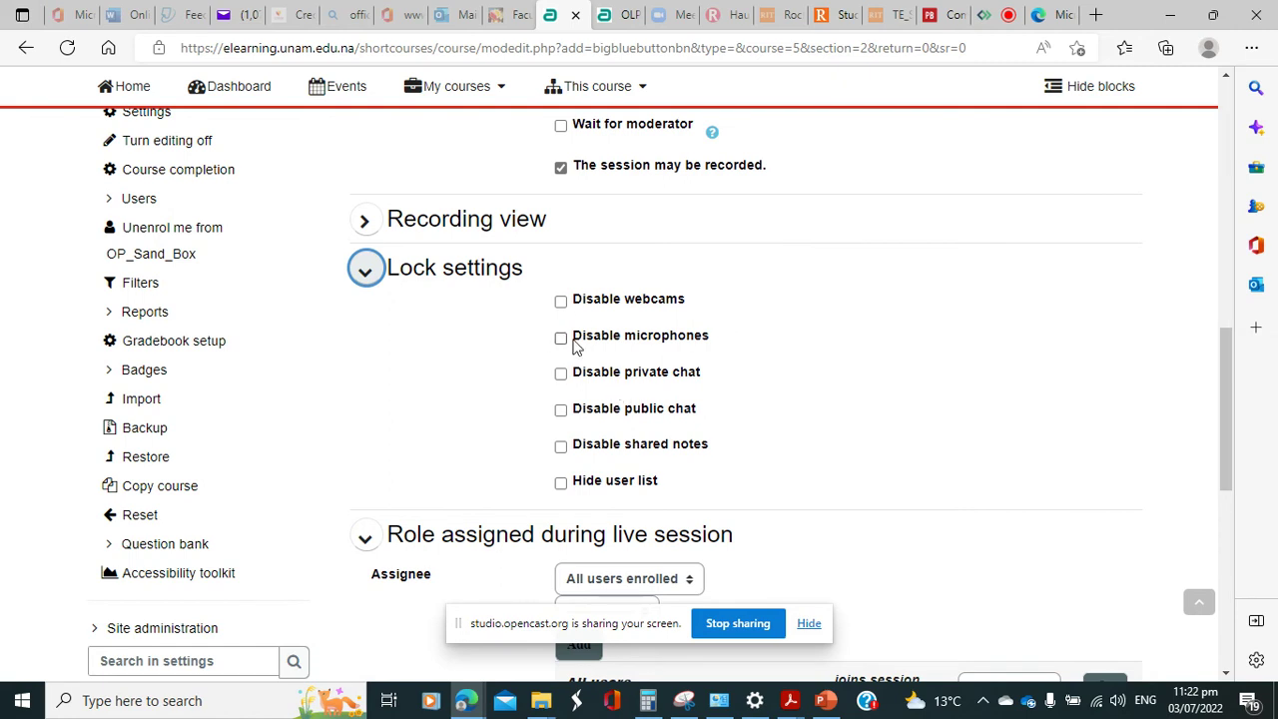
{"action": "left_click", "coordinate": [367, 272]}
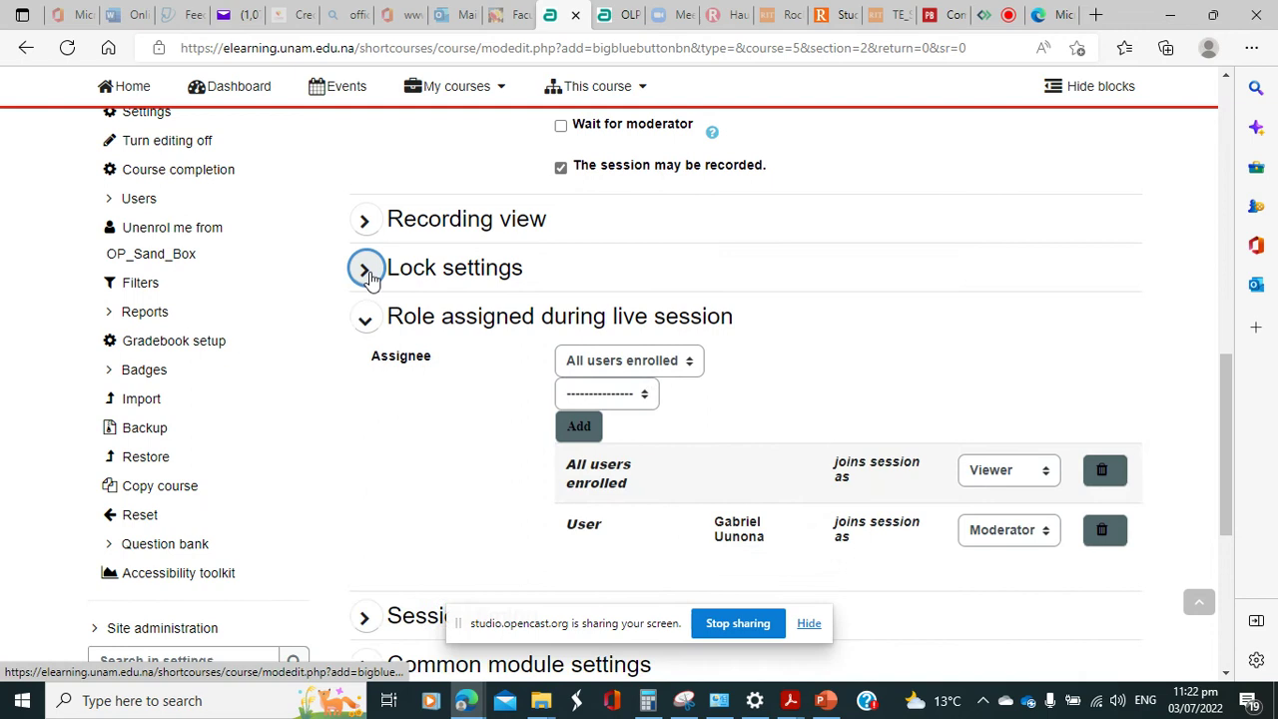
Add the second enrolled user in the user list as an individual assignee for the live session with the Moderator role.
{"action": "scroll", "coordinate": [786, 485], "scroll_direction": "down", "scroll_amount": 1}
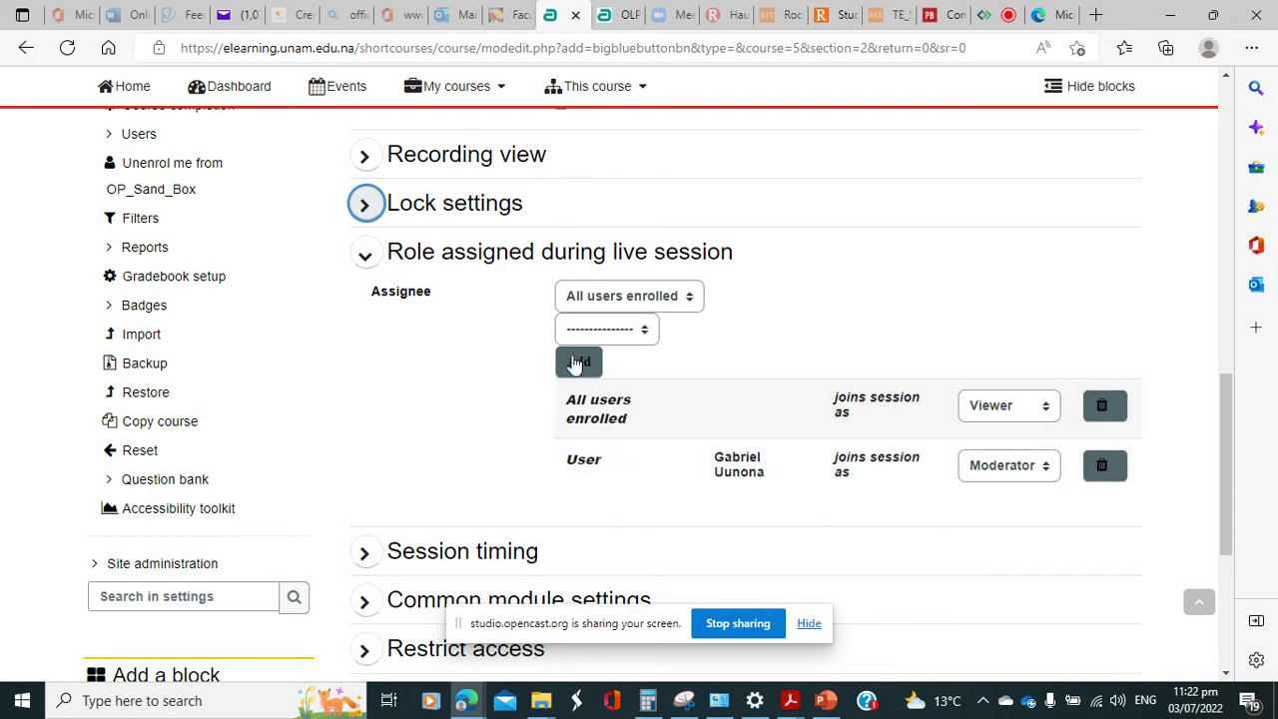
{"action": "left_click", "coordinate": [669, 298]}
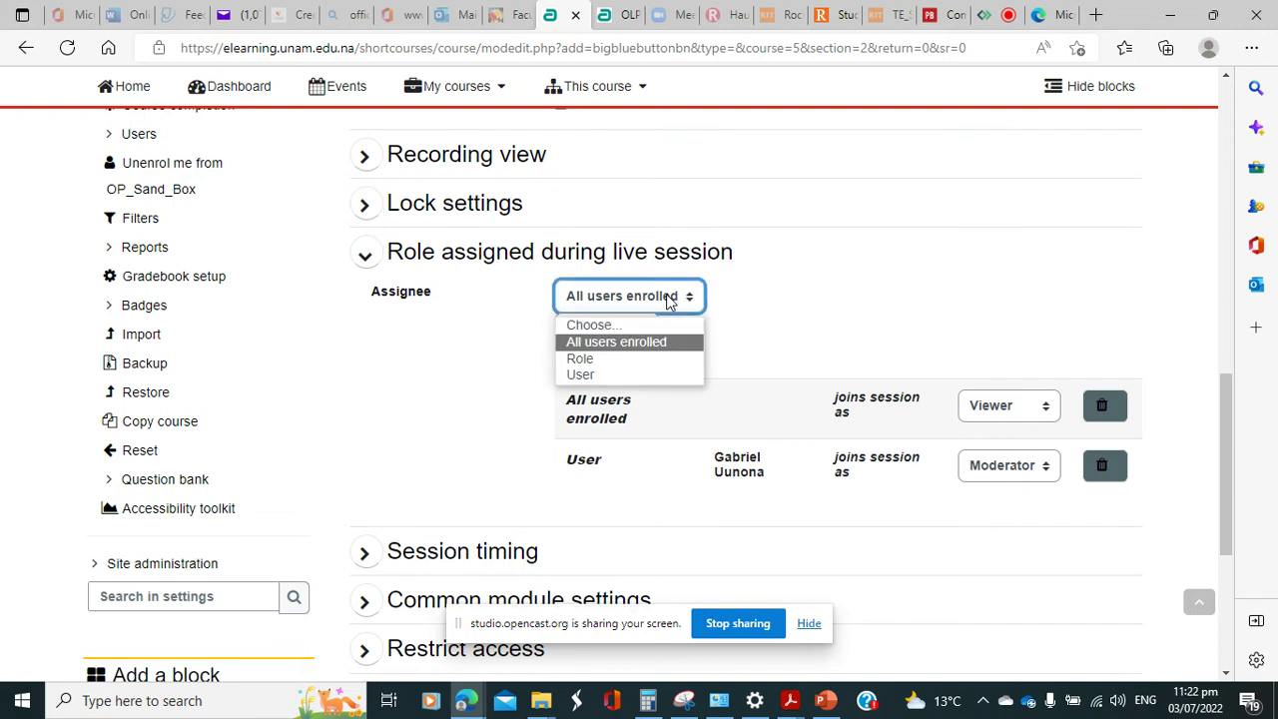
{"action": "left_click", "coordinate": [613, 375]}
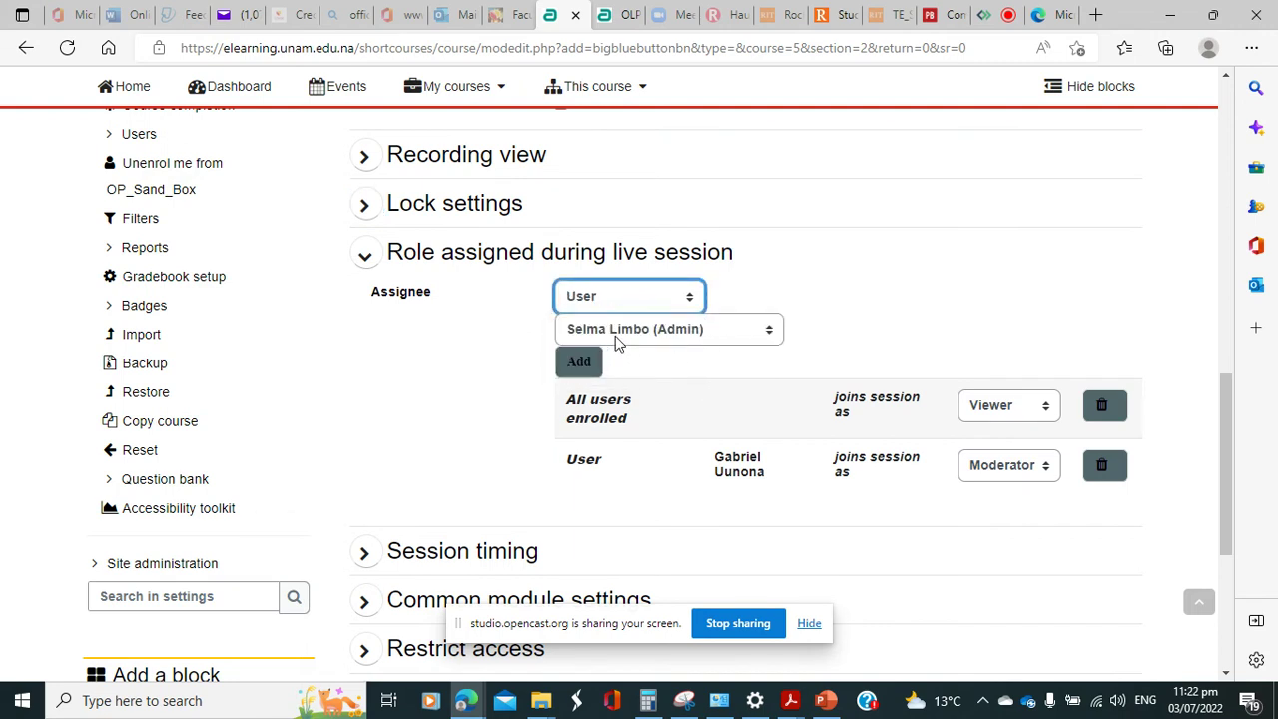
{"action": "left_click", "coordinate": [687, 337]}
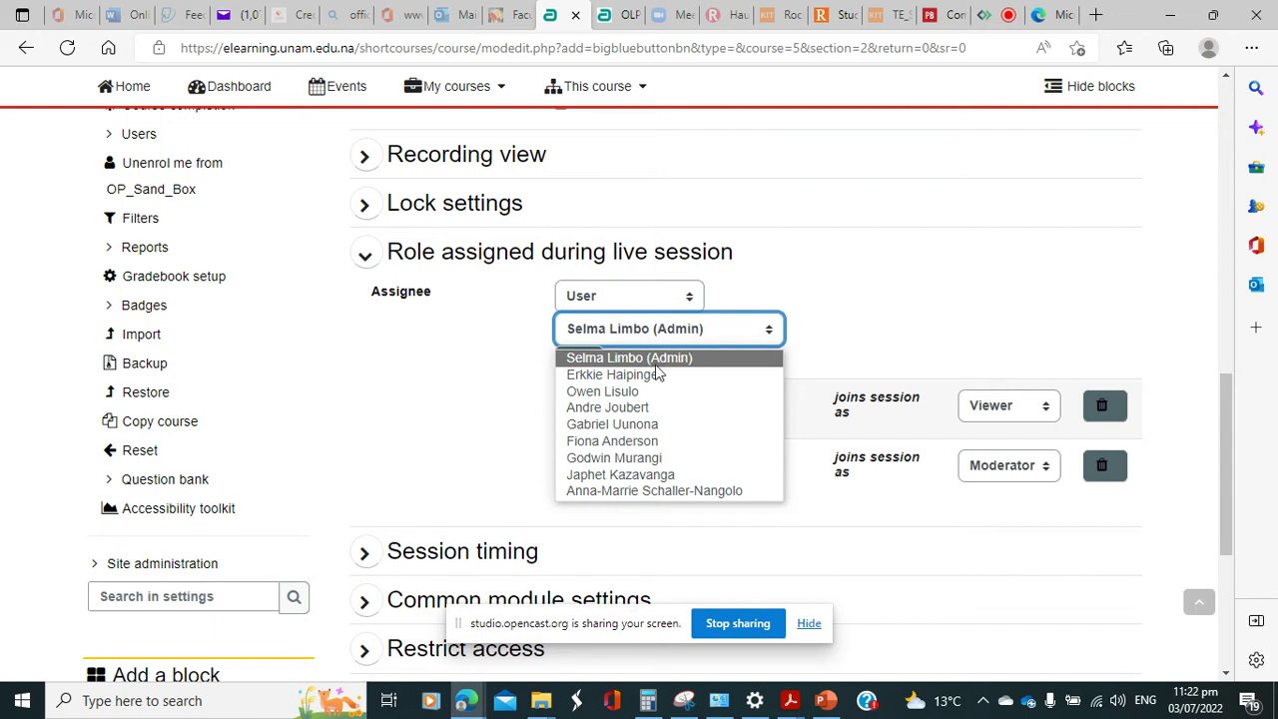
{"action": "left_click", "coordinate": [639, 382]}
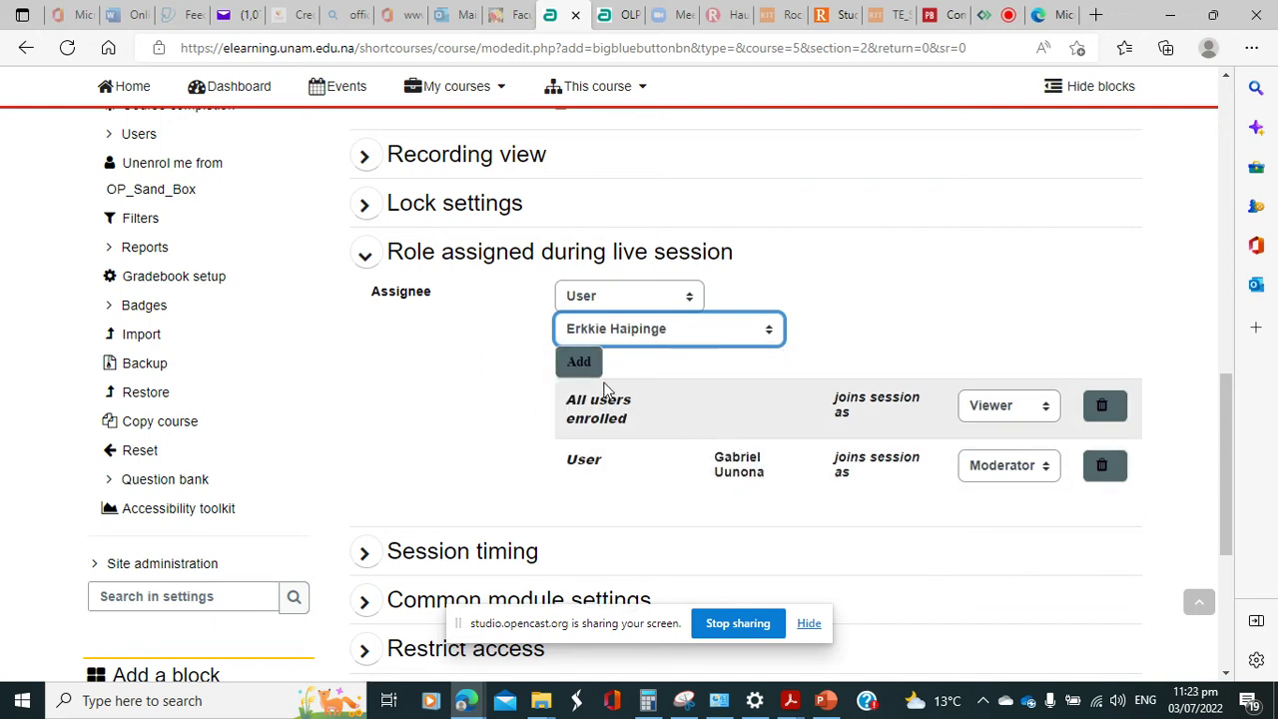
{"action": "left_click", "coordinate": [579, 363]}
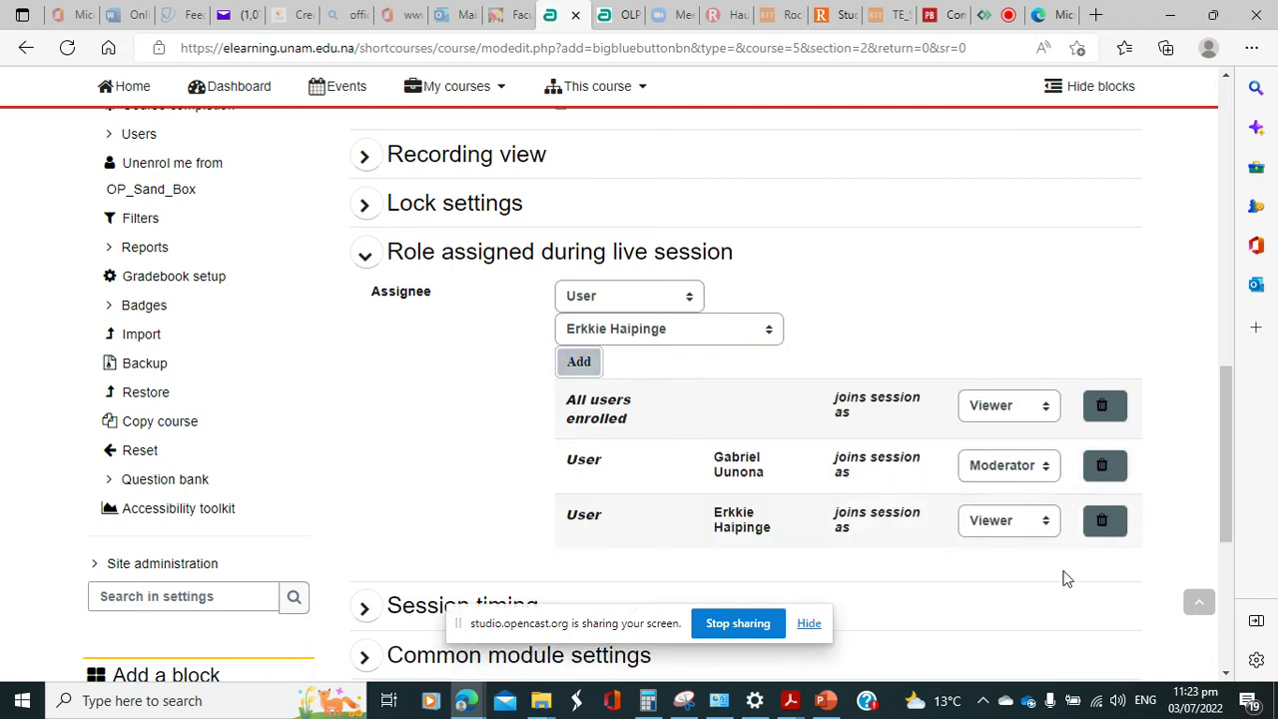
{"action": "left_click", "coordinate": [1043, 521]}
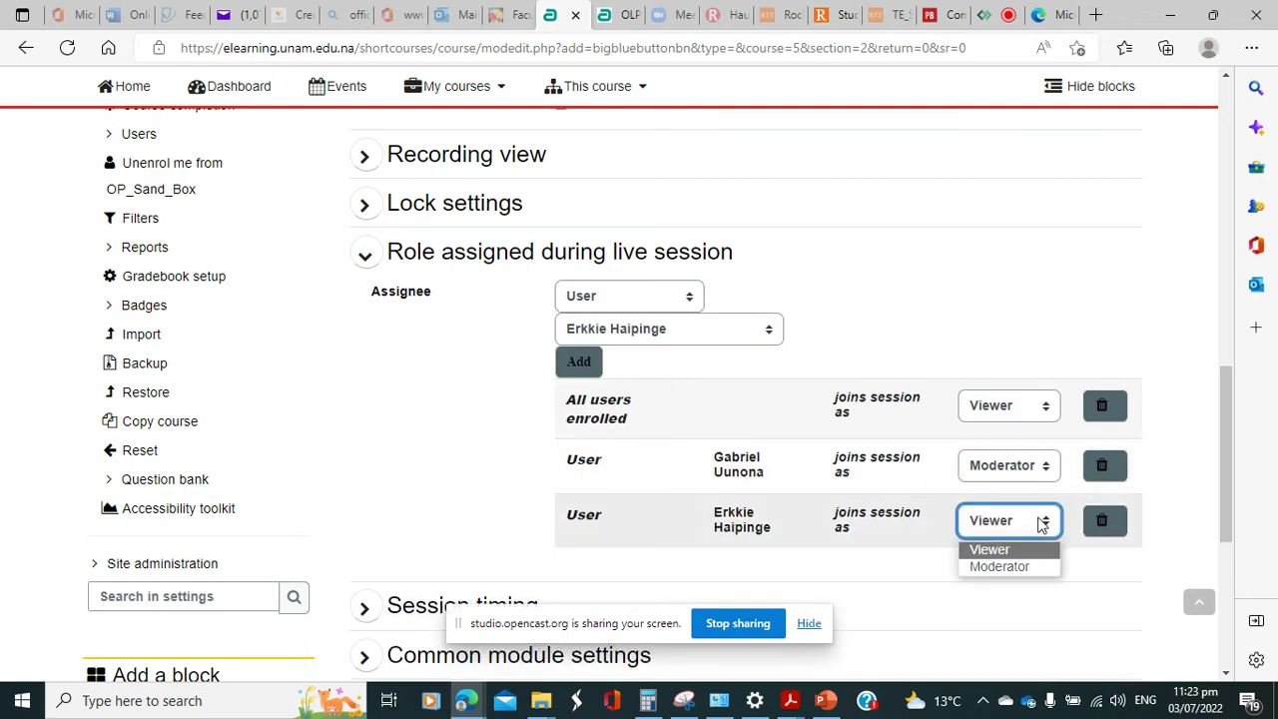
{"action": "left_click", "coordinate": [1023, 569]}
Enable an opening time of 3 July 2022, 23:19 in the session timing settings.
{"action": "scroll", "coordinate": [915, 450], "scroll_direction": "down", "scroll_amount": 1}
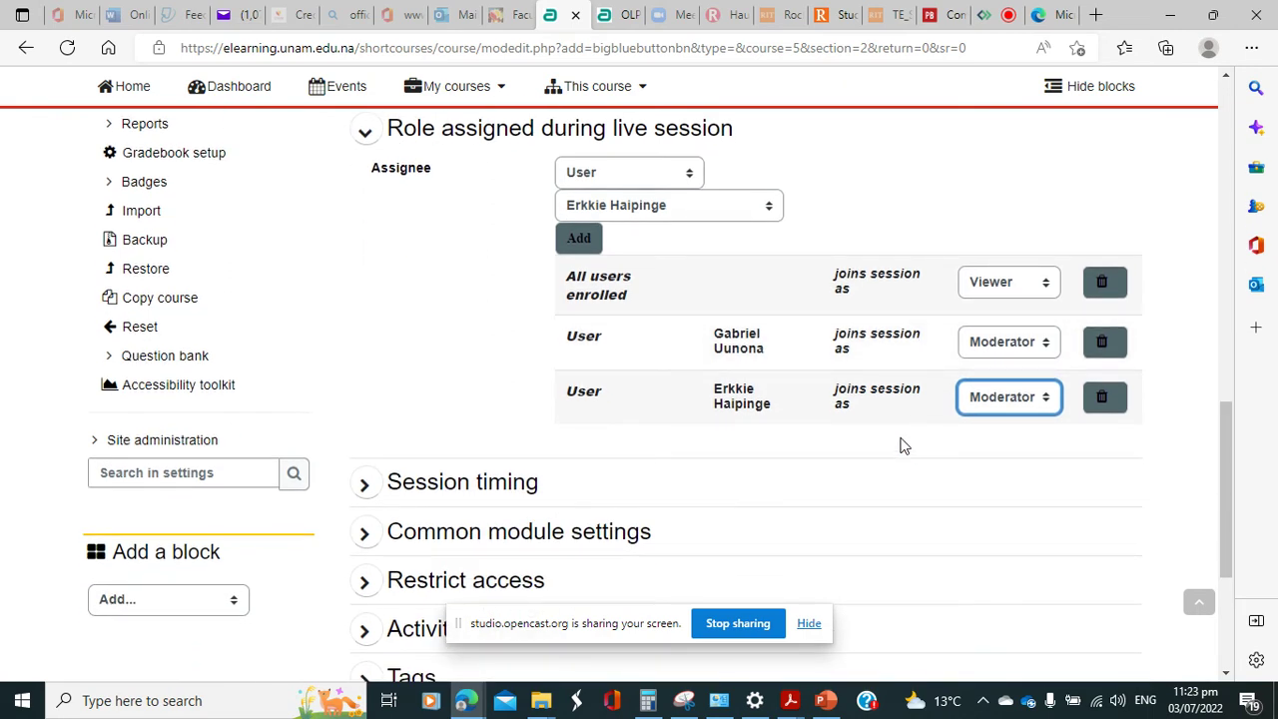
{"action": "scroll", "coordinate": [819, 349], "scroll_direction": "down", "scroll_amount": 1}
{"action": "scroll", "coordinate": [819, 343], "scroll_direction": "down", "scroll_amount": 1}
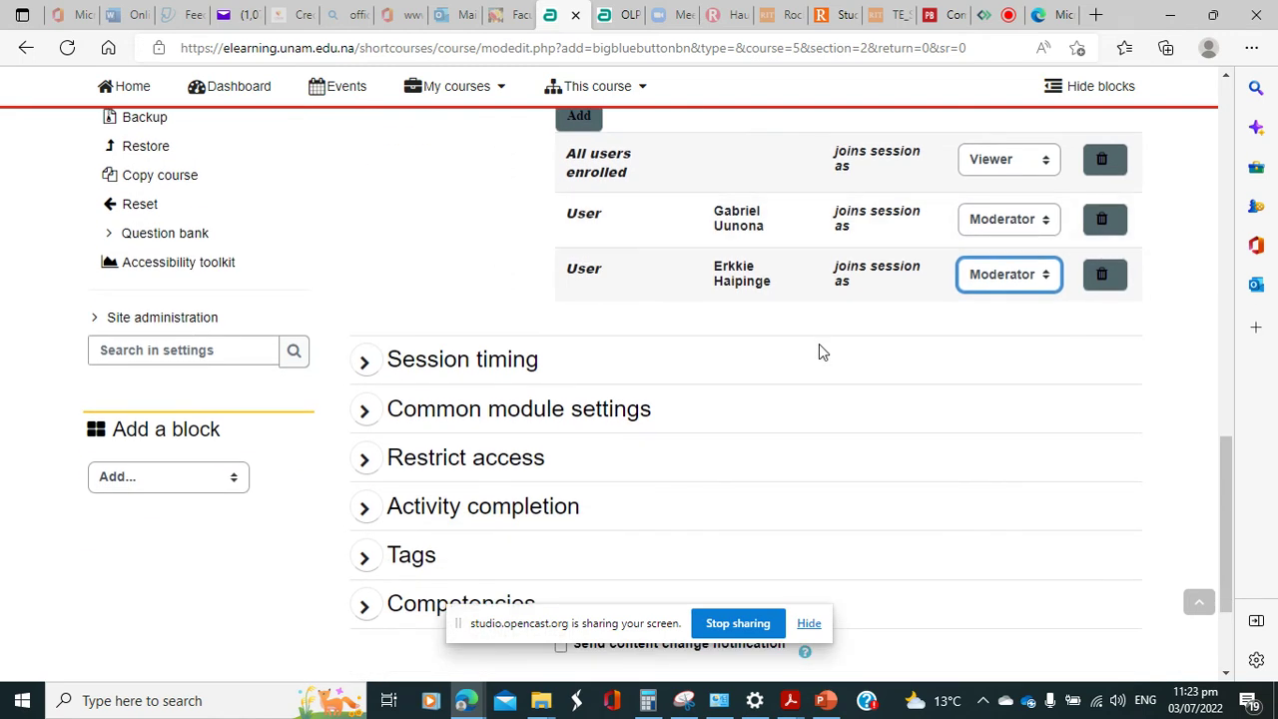
{"action": "left_click", "coordinate": [368, 360]}
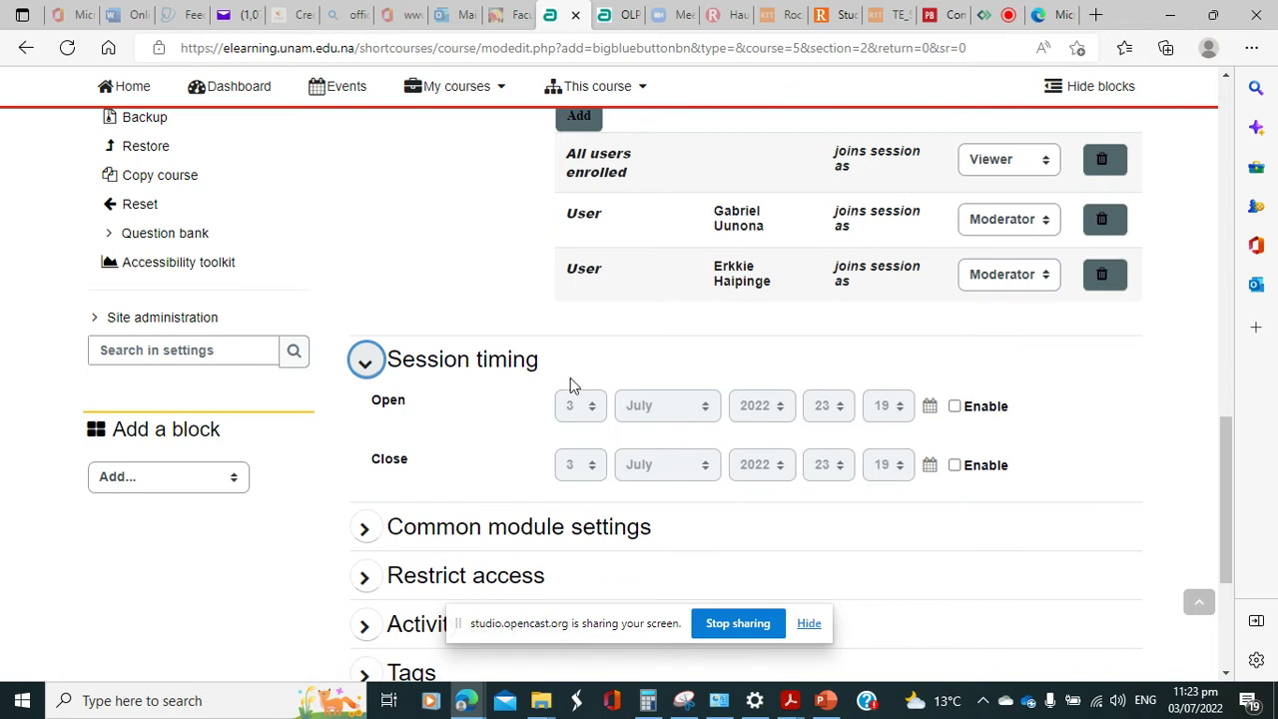
{"action": "left_click", "coordinate": [954, 408]}
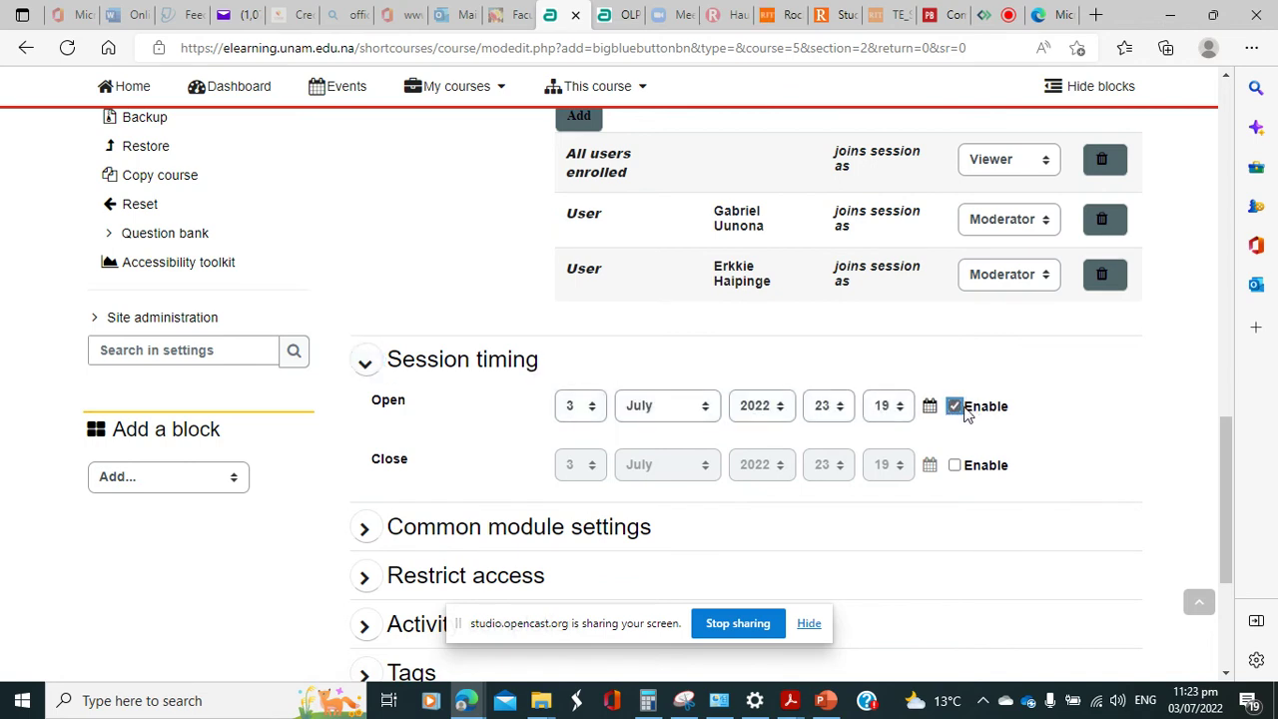
{"action": "left_click", "coordinate": [955, 408]}
{"action": "left_click", "coordinate": [955, 408]}
{"action": "left_click", "coordinate": [842, 411]}
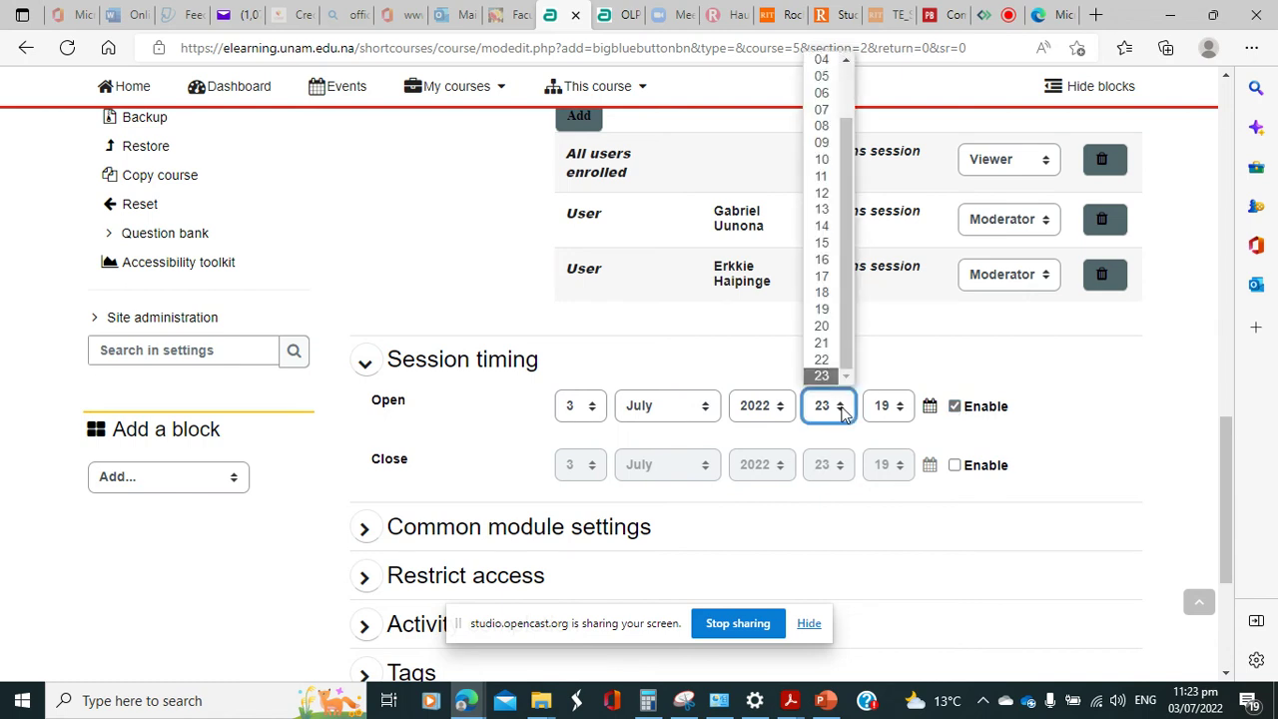
{"action": "left_click", "coordinate": [842, 411]}
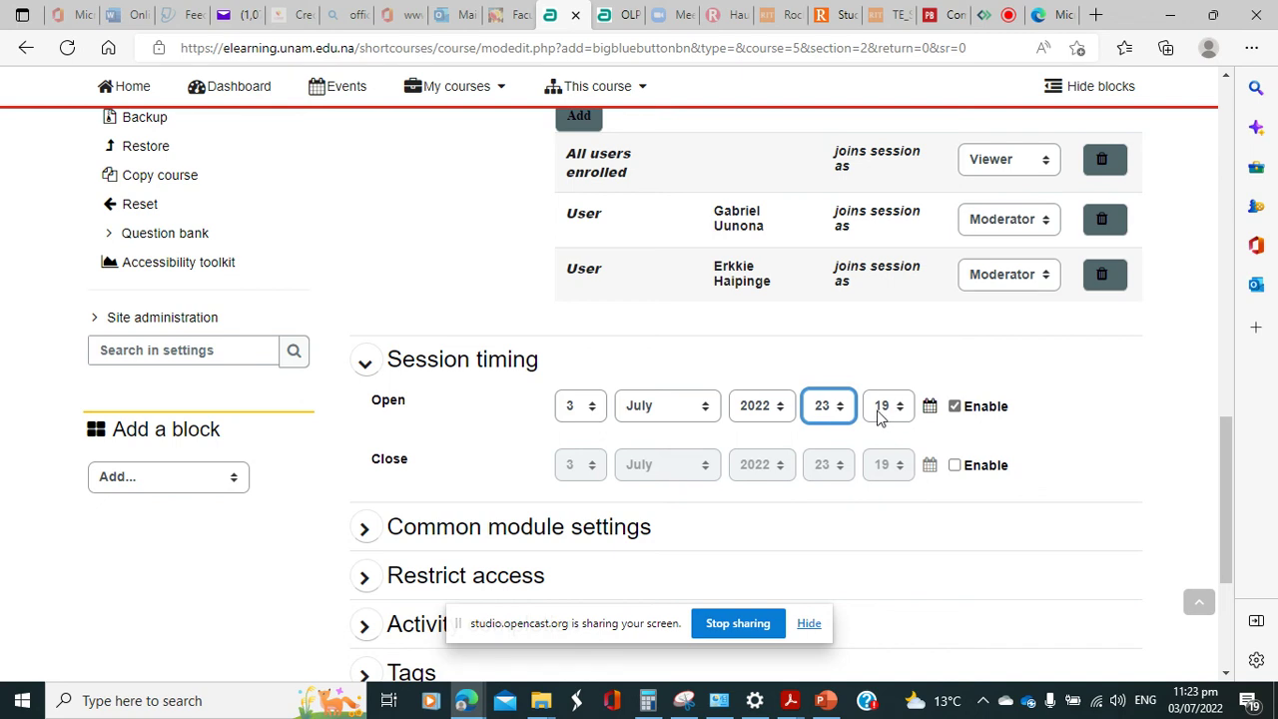
Save the BigBlueButton activity and display its room page.
{"action": "scroll", "coordinate": [861, 411], "scroll_direction": "down", "scroll_amount": 1}
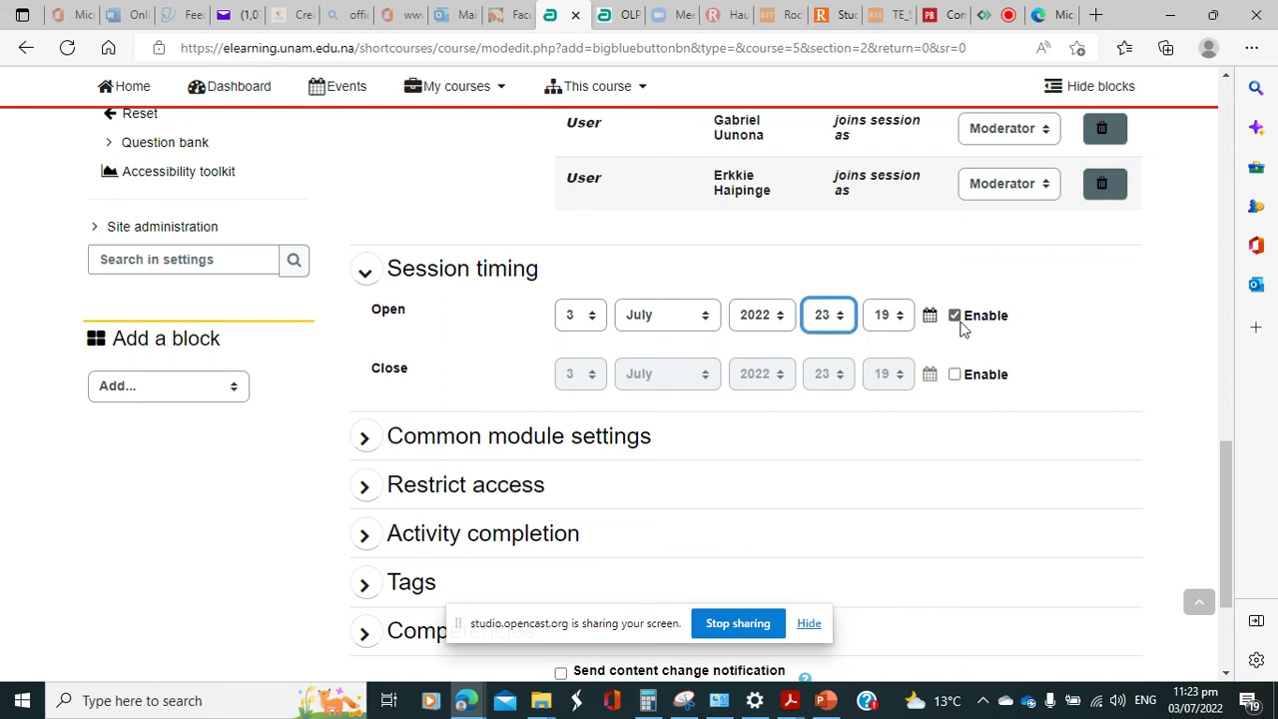
{"action": "scroll", "coordinate": [964, 311], "scroll_direction": "down", "scroll_amount": 1}
{"action": "scroll", "coordinate": [965, 312], "scroll_direction": "down", "scroll_amount": 1}
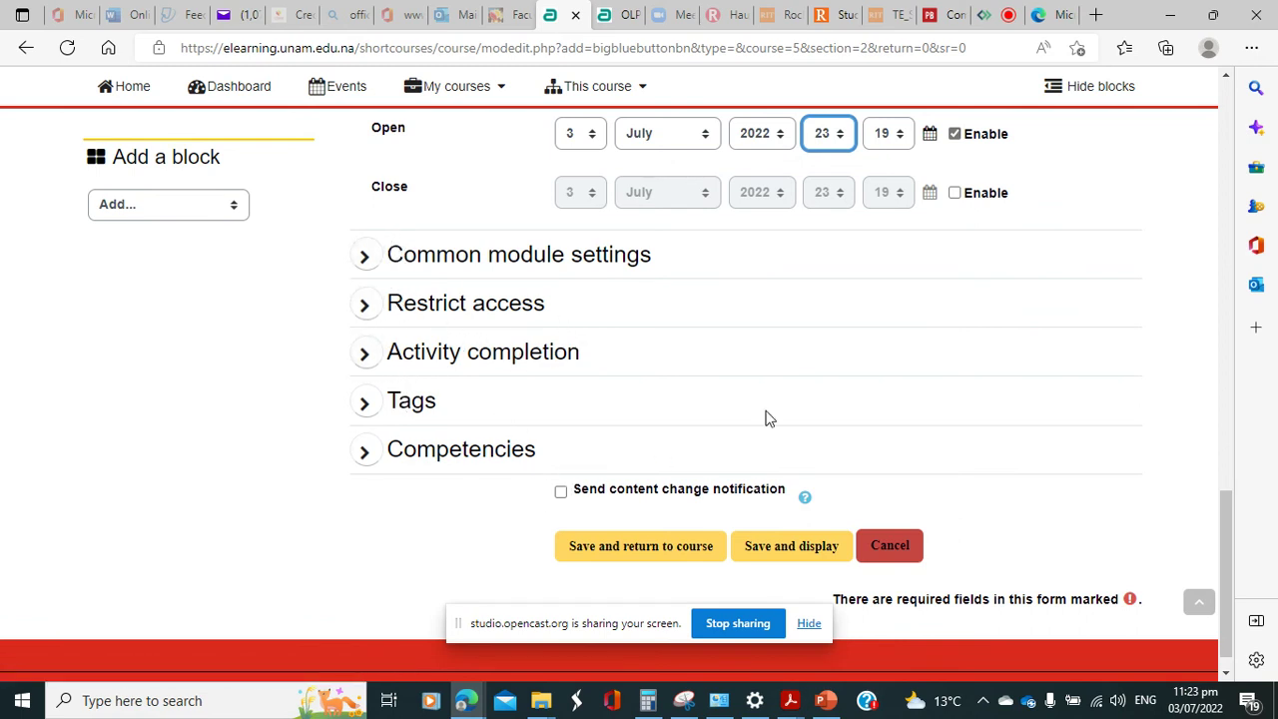
{"action": "left_click", "coordinate": [767, 563]}
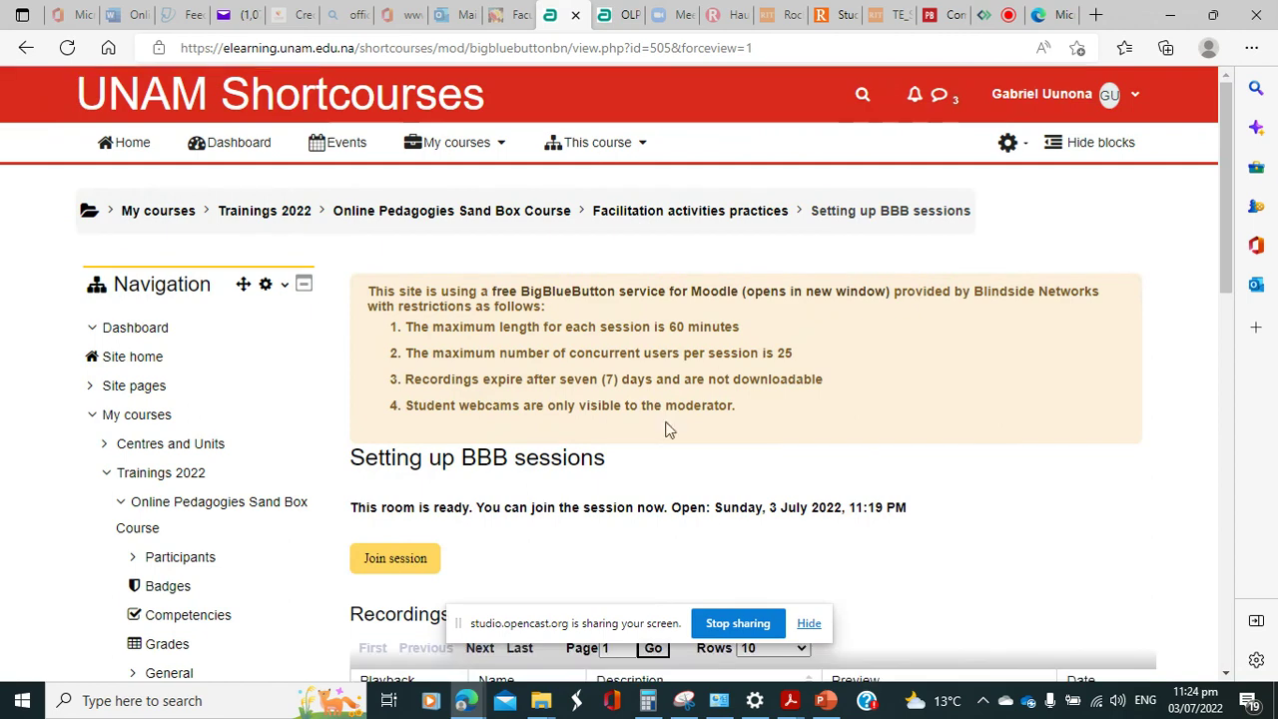
Join the live session from the "Setting up BBB sessions" room page.
{"action": "scroll", "coordinate": [729, 346], "scroll_direction": "down", "scroll_amount": 2}
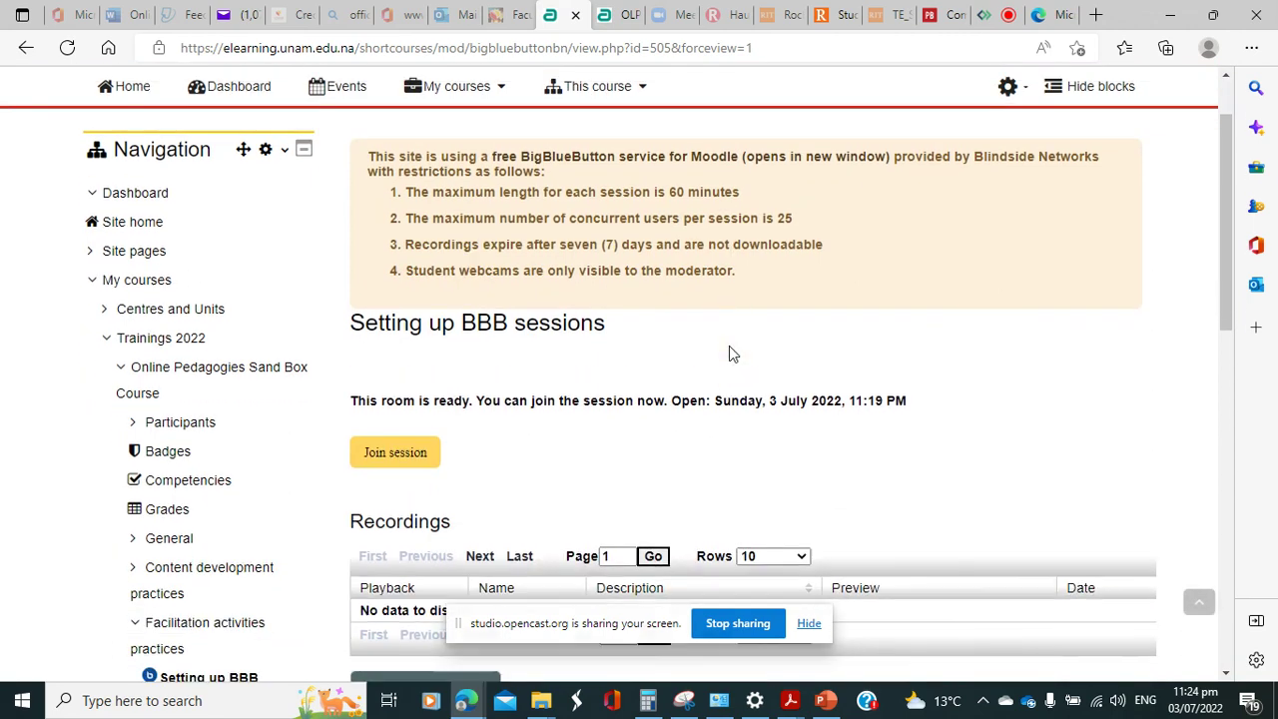
{"action": "scroll", "coordinate": [729, 354], "scroll_direction": "down", "scroll_amount": 1}
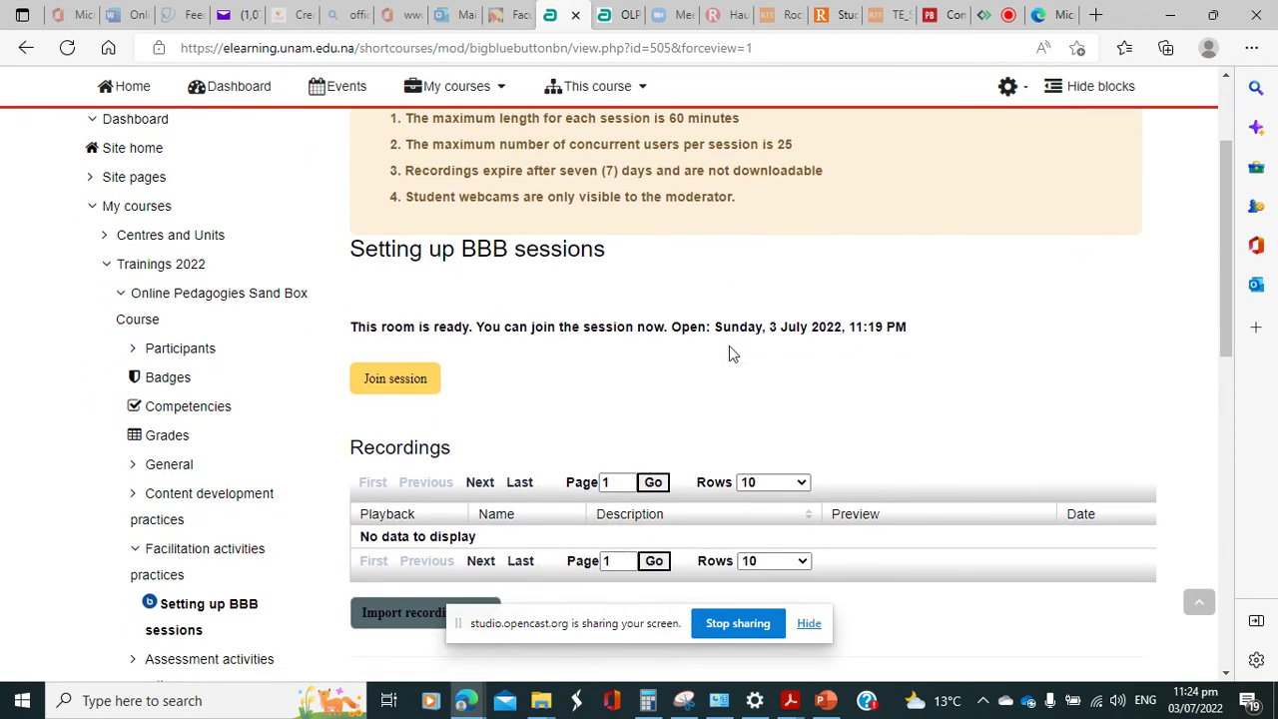
{"action": "scroll", "coordinate": [557, 375], "scroll_direction": "down", "scroll_amount": 1}
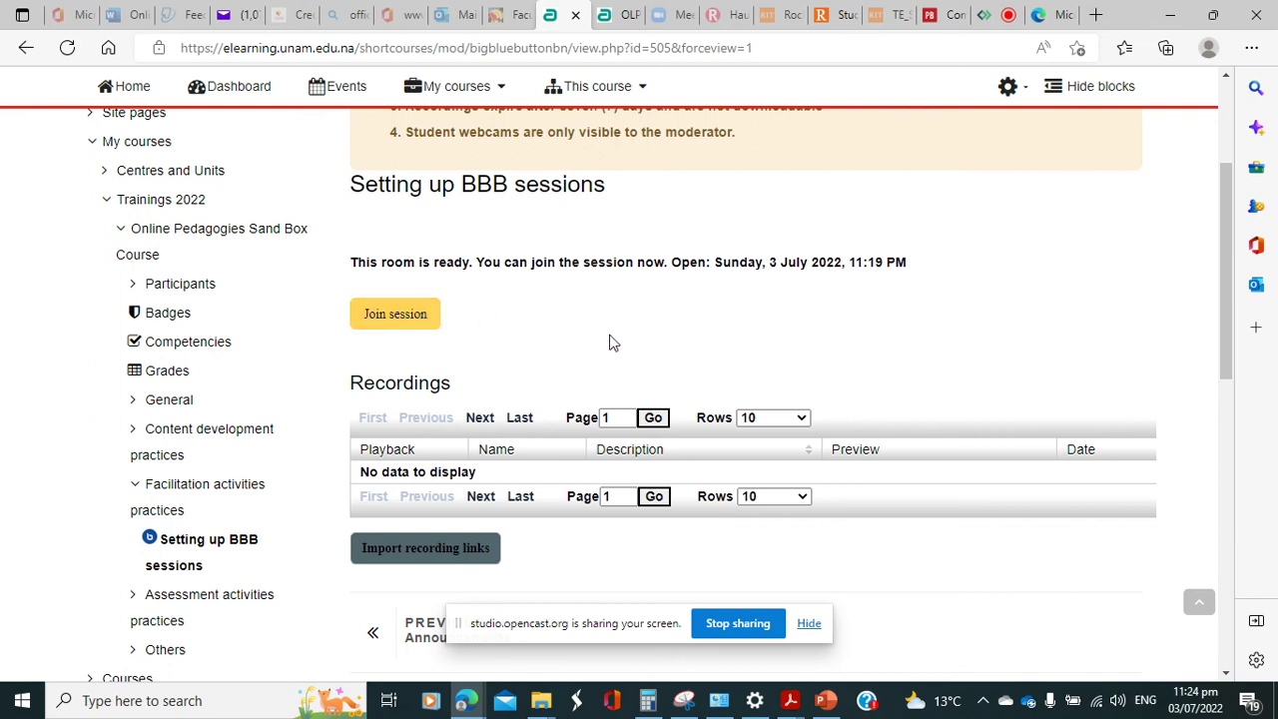
{"action": "left_click", "coordinate": [381, 317]}
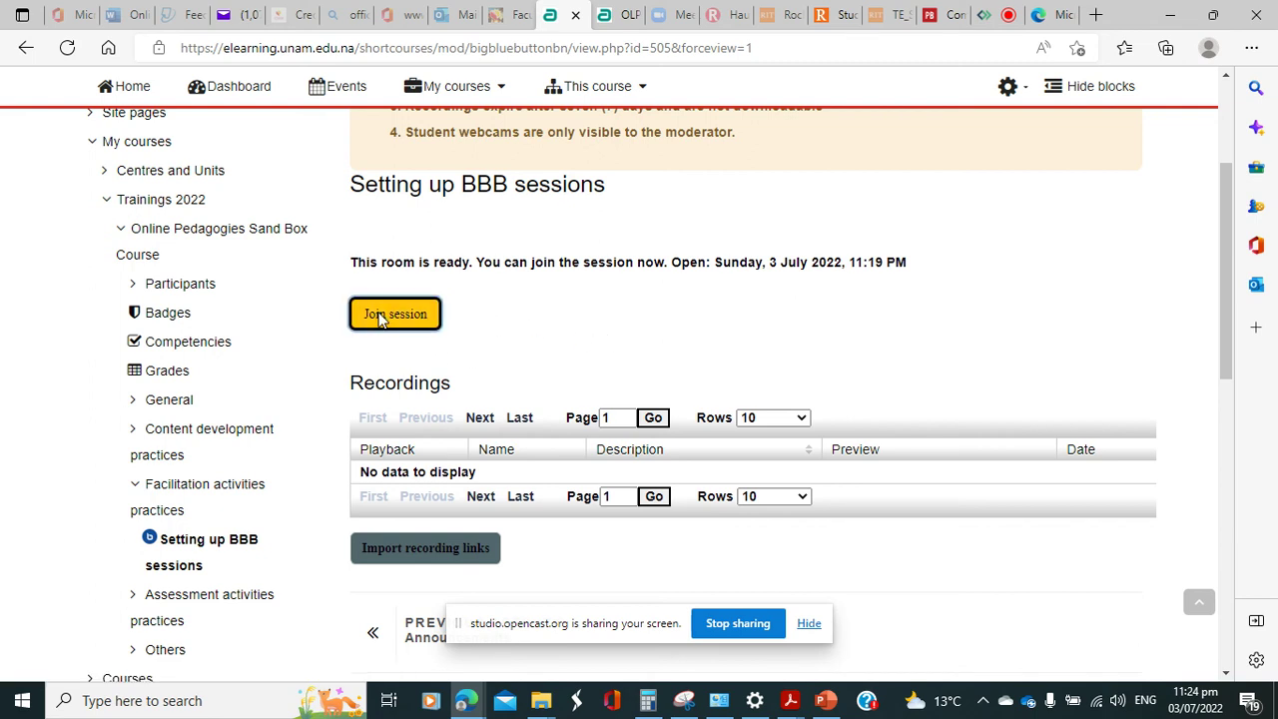